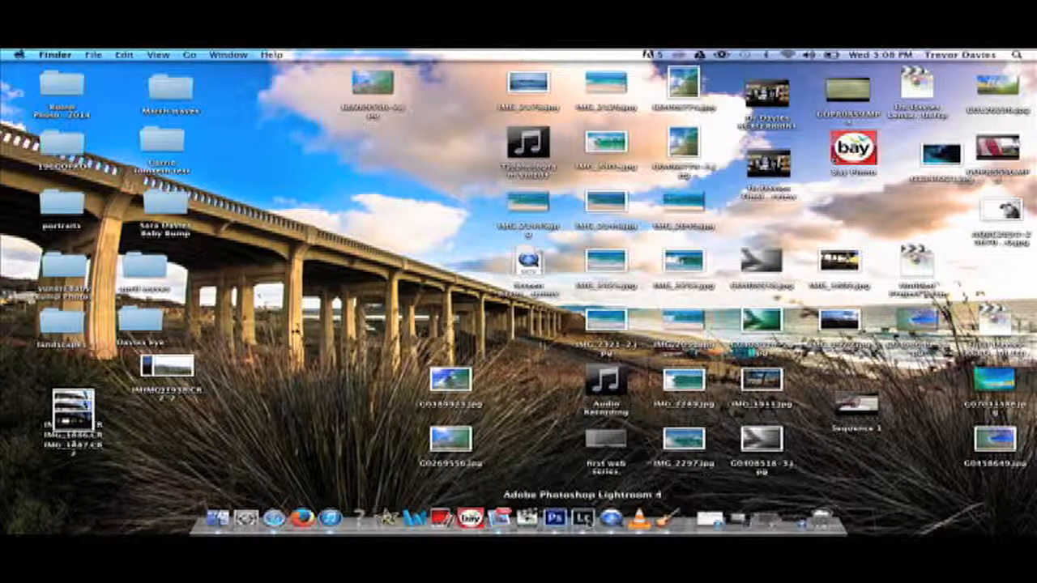
Open Lightroom 4 and look through the later wave photos in the library, previewing the shots taken from inside the barrel.
{"action": "left_click", "coordinate": [583, 519]}
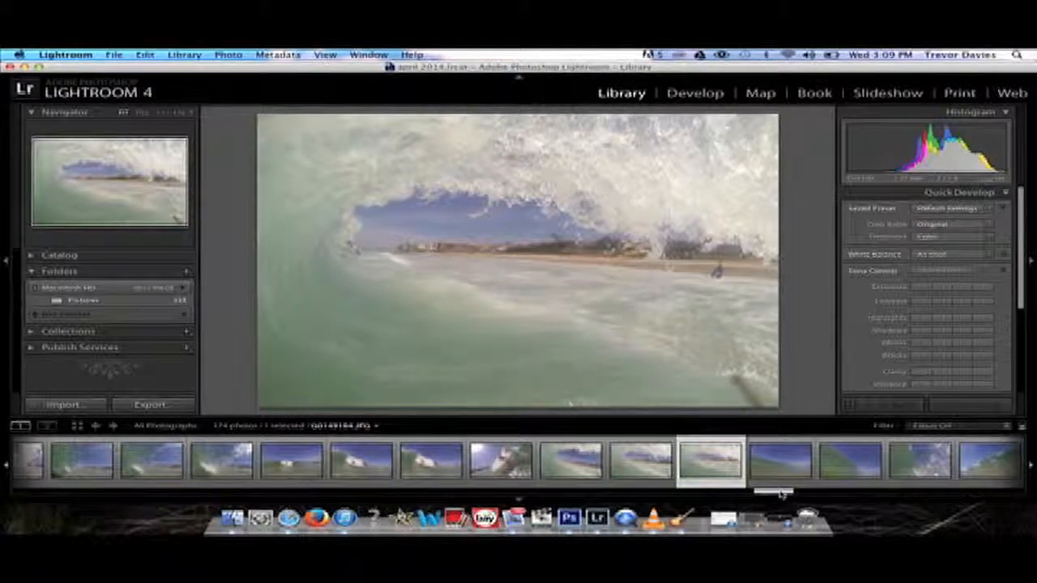
{"action": "left_click", "coordinate": [804, 491]}
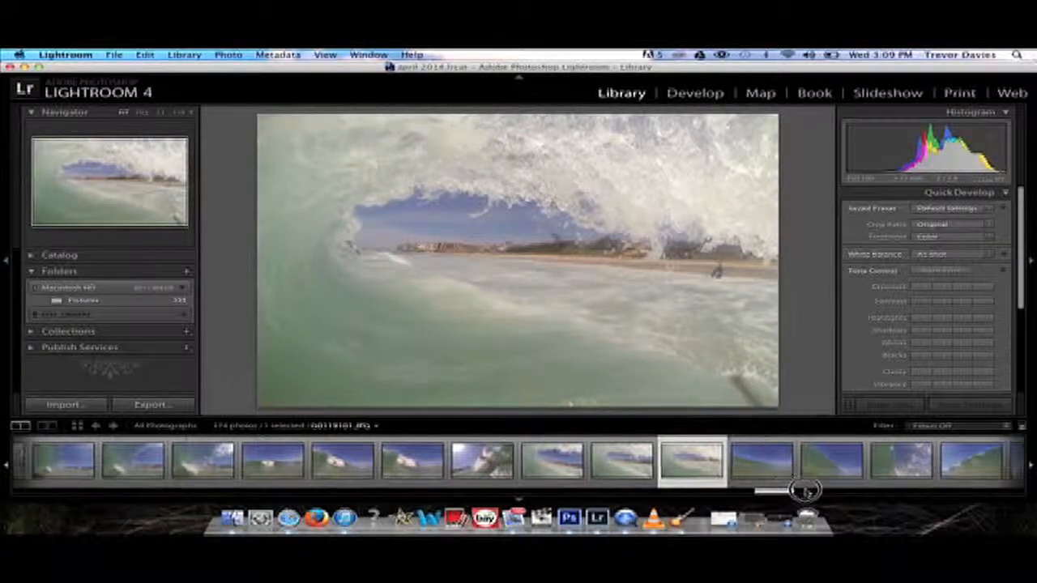
{"action": "left_click", "coordinate": [805, 491]}
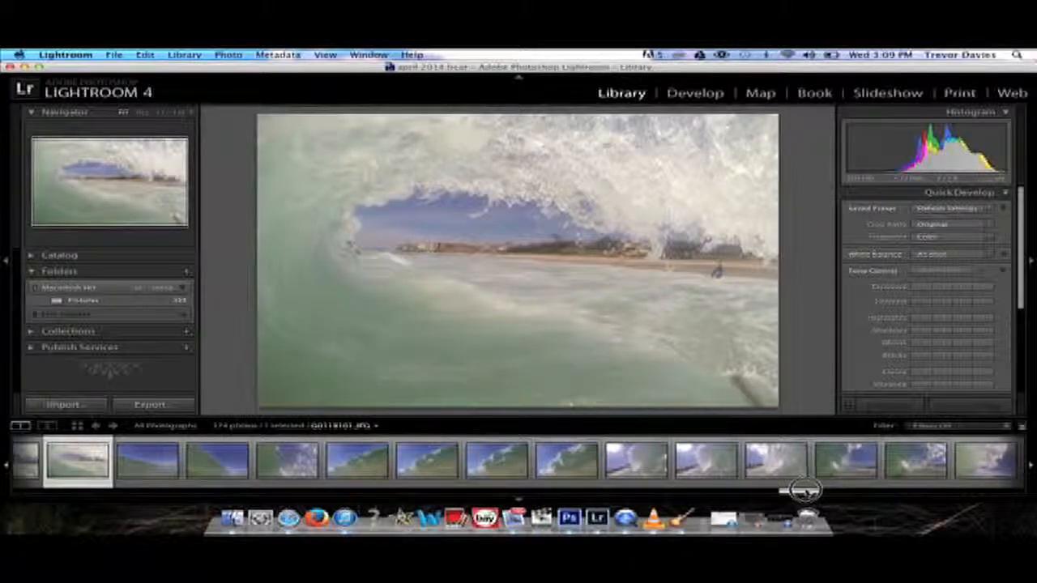
{"action": "left_click", "coordinate": [806, 491]}
{"action": "left_click_drag", "start_coordinate": [821, 489], "coordinate": [808, 491]}
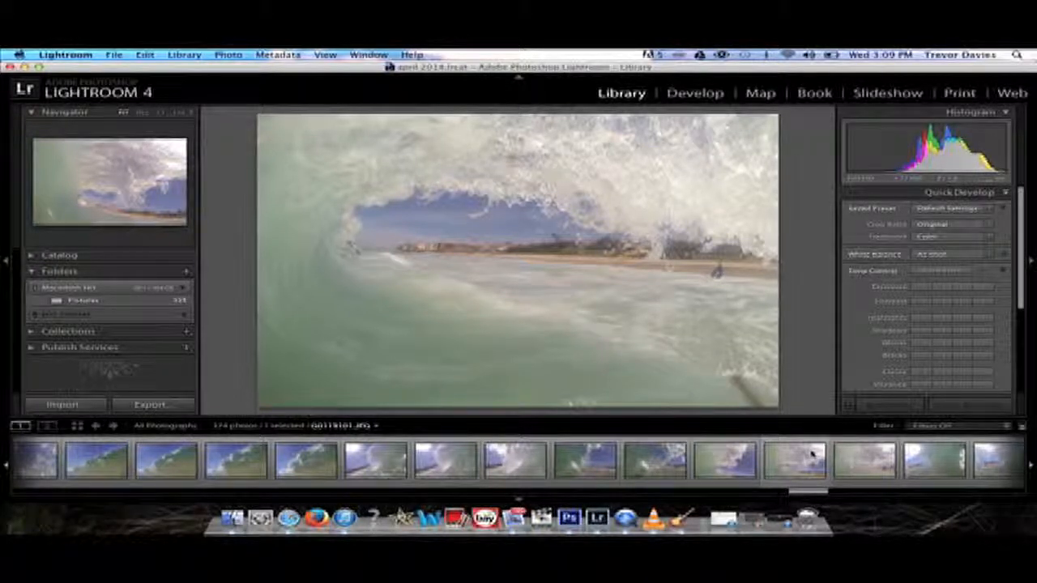
{"action": "left_click", "coordinate": [811, 456]}
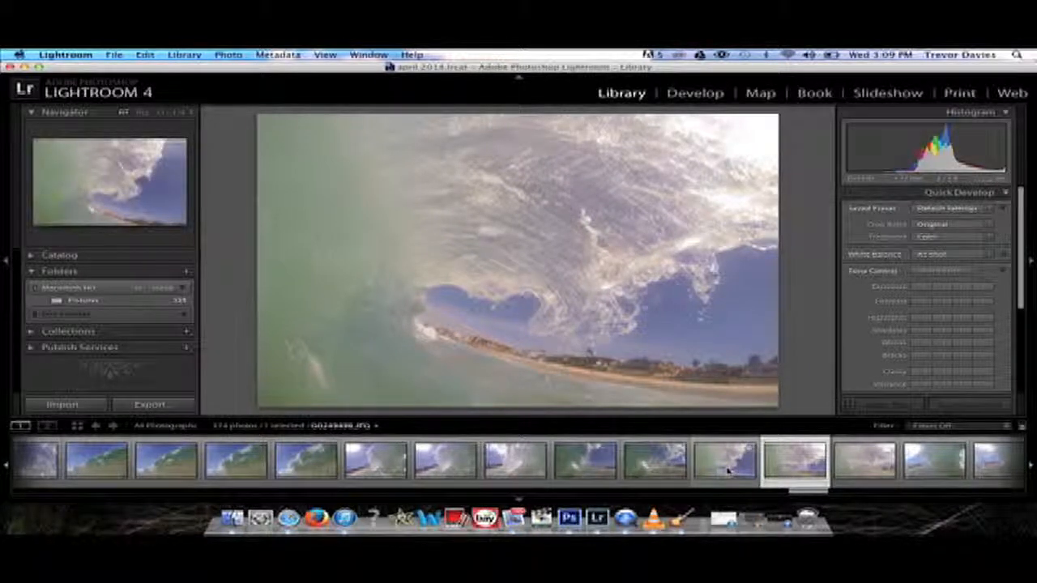
{"action": "mouse_move", "coordinate": [728, 469]}
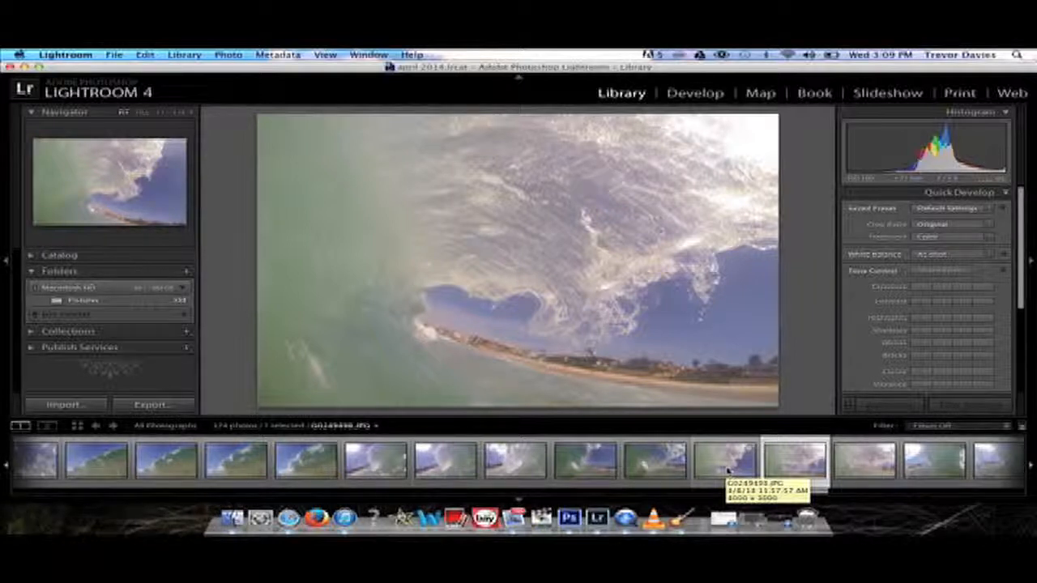
{"action": "left_click", "coordinate": [728, 462]}
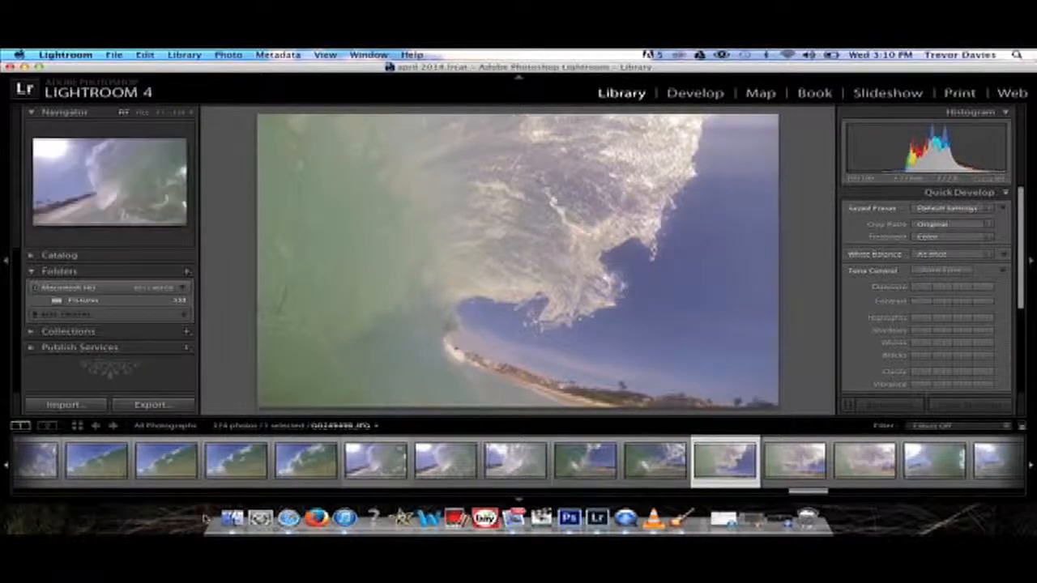
Apply the Direct Positive color preset to the tilted green wave photo G0159216.JPG.
{"action": "left_click", "coordinate": [232, 470]}
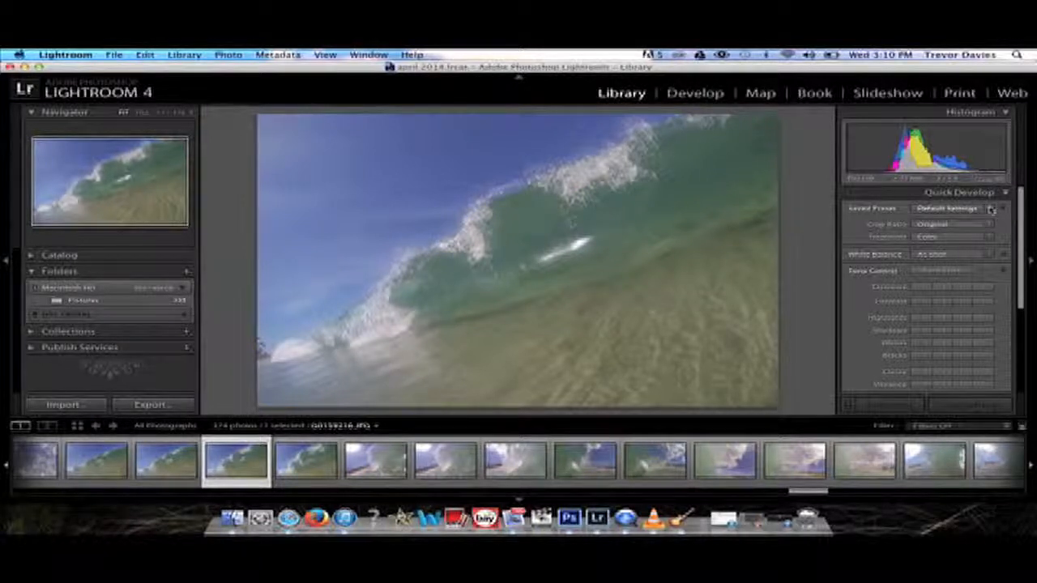
{"action": "left_click", "coordinate": [991, 210]}
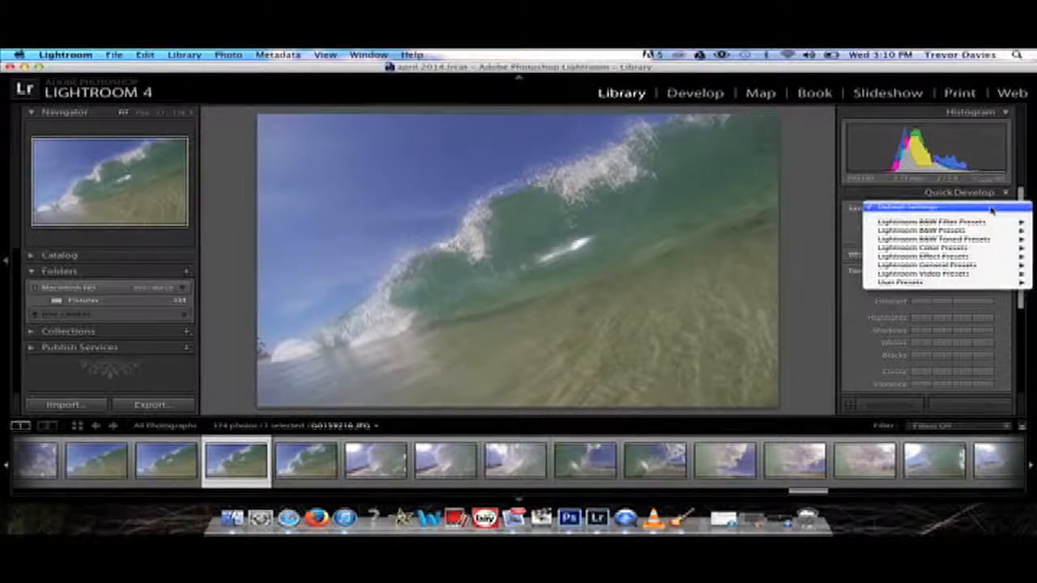
{"action": "mouse_move", "coordinate": [930, 284]}
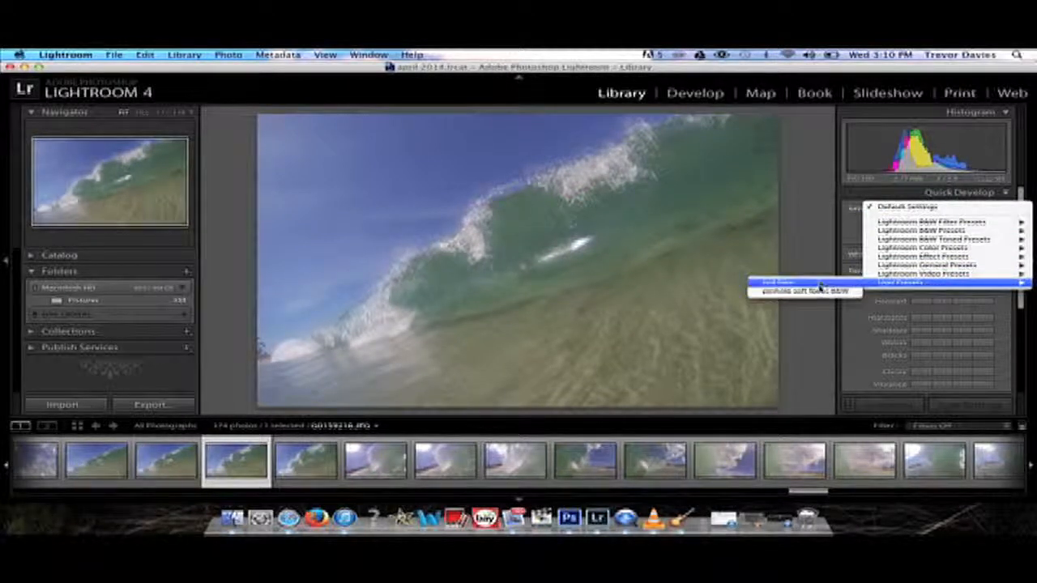
{"action": "mouse_move", "coordinate": [937, 252]}
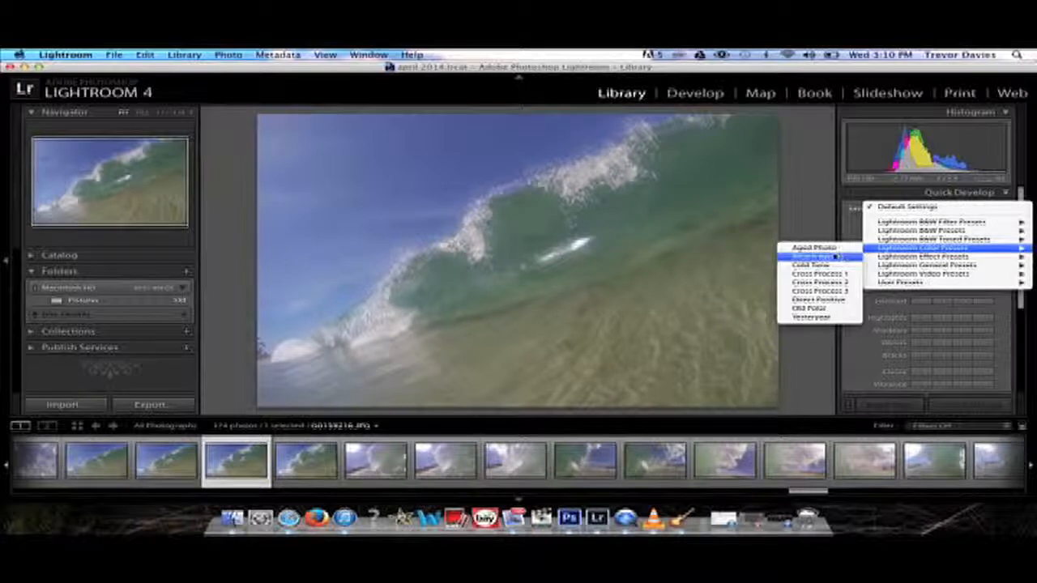
{"action": "left_click", "coordinate": [832, 301]}
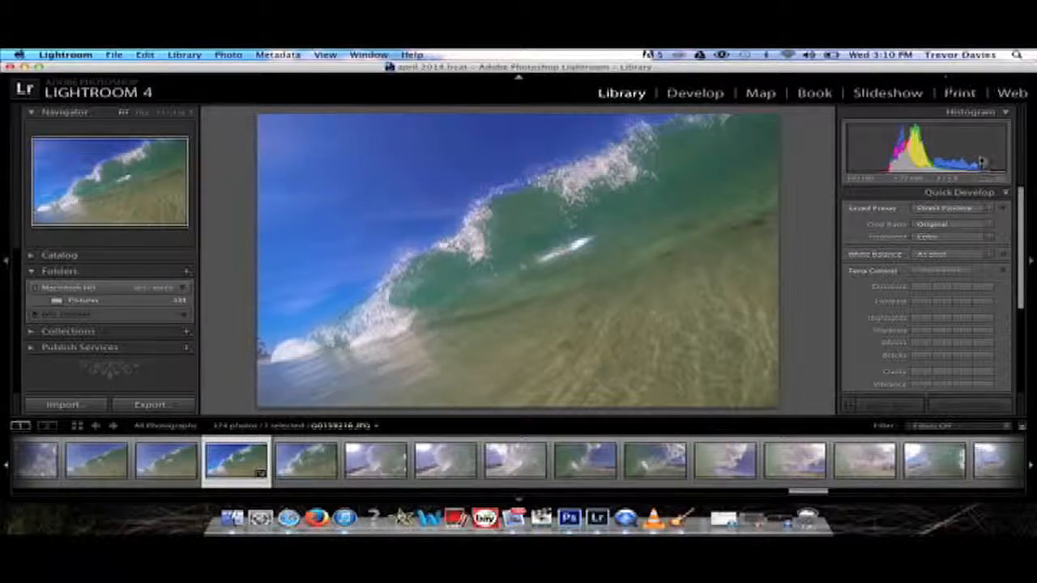
Develop the photo by straightening it along the slanted wave and repositioning the image within the crop.
{"action": "left_click", "coordinate": [702, 95]}
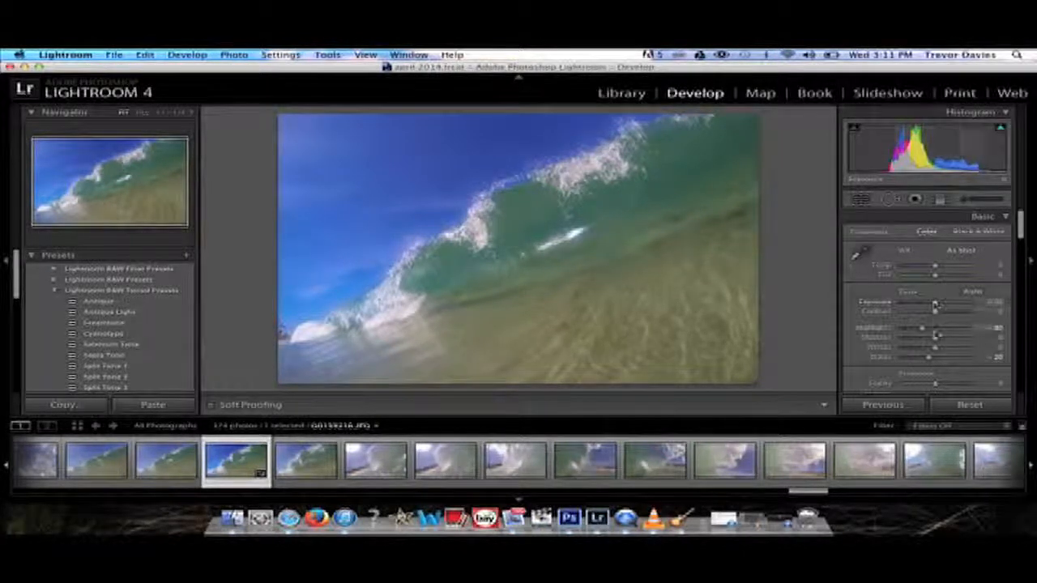
{"action": "scroll", "coordinate": [936, 356], "scroll_direction": "down", "scroll_amount": 3}
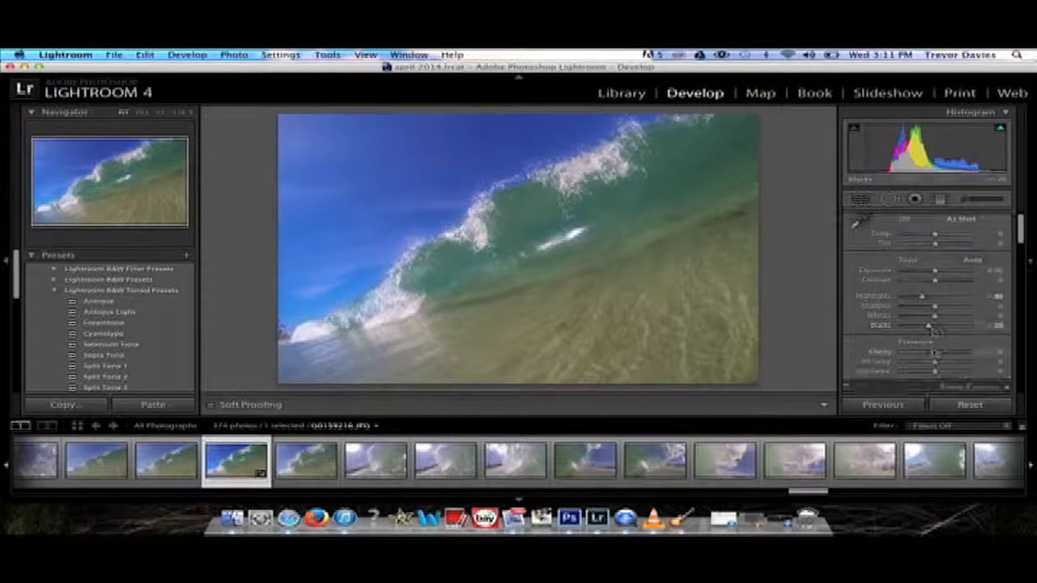
{"action": "scroll", "coordinate": [936, 350], "scroll_direction": "down", "scroll_amount": 2}
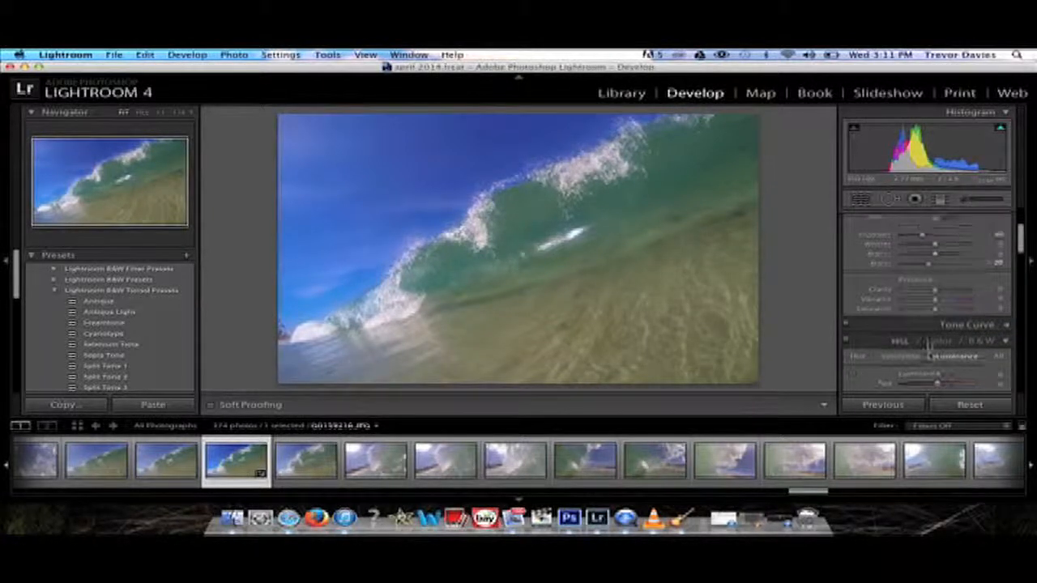
{"action": "scroll", "coordinate": [929, 346], "scroll_direction": "up", "scroll_amount": 4}
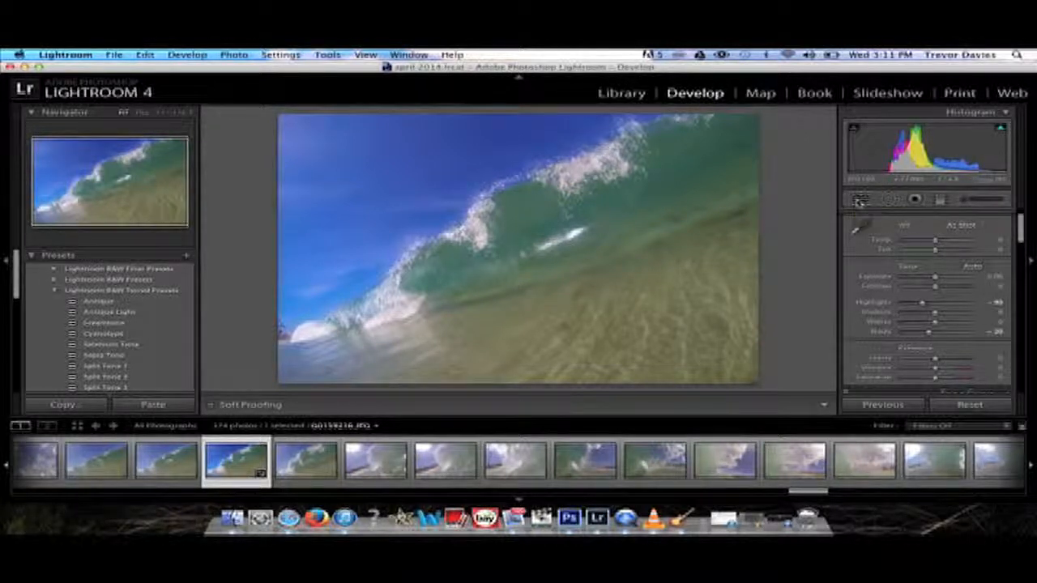
{"action": "left_click", "coordinate": [861, 201]}
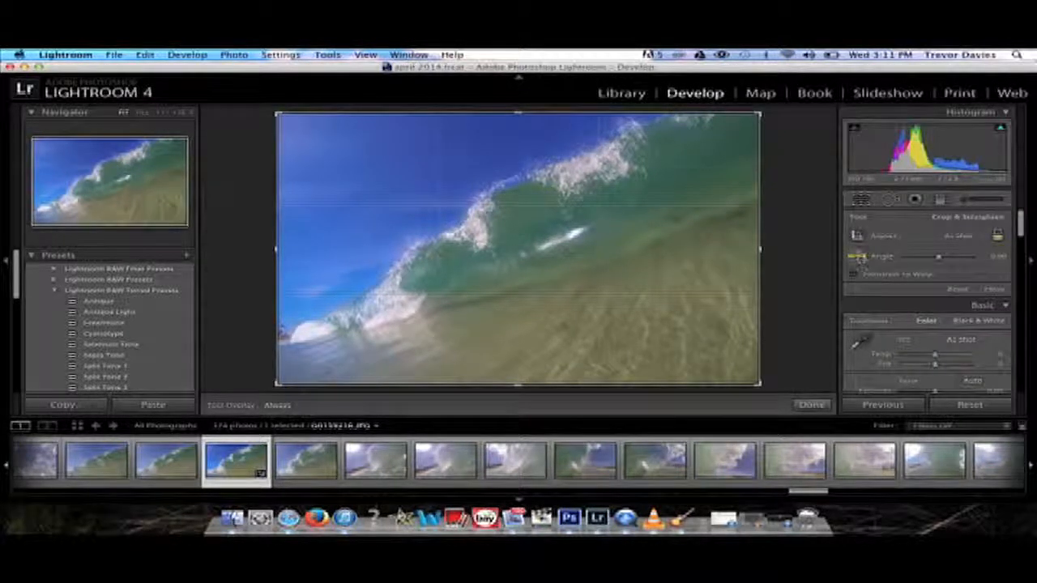
{"action": "left_click", "coordinate": [860, 256]}
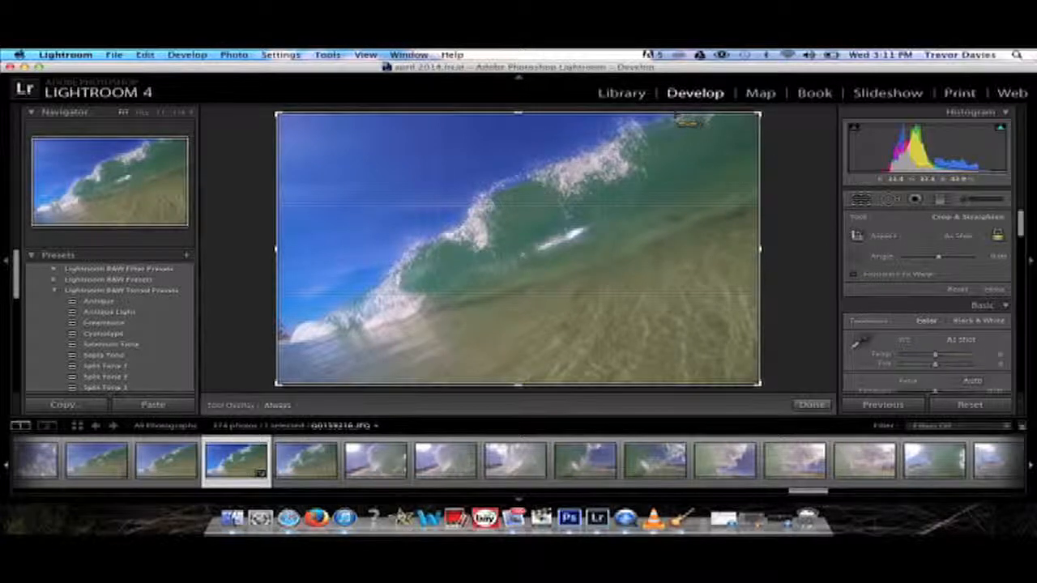
{"action": "mouse_move", "coordinate": [684, 122]}
{"action": "left_mouse_down"}
{"action": "mouse_move", "coordinate": [510, 174]}
{"action": "mouse_move", "coordinate": [349, 247]}
{"action": "mouse_move", "coordinate": [305, 299]}
{"action": "left_mouse_up"}
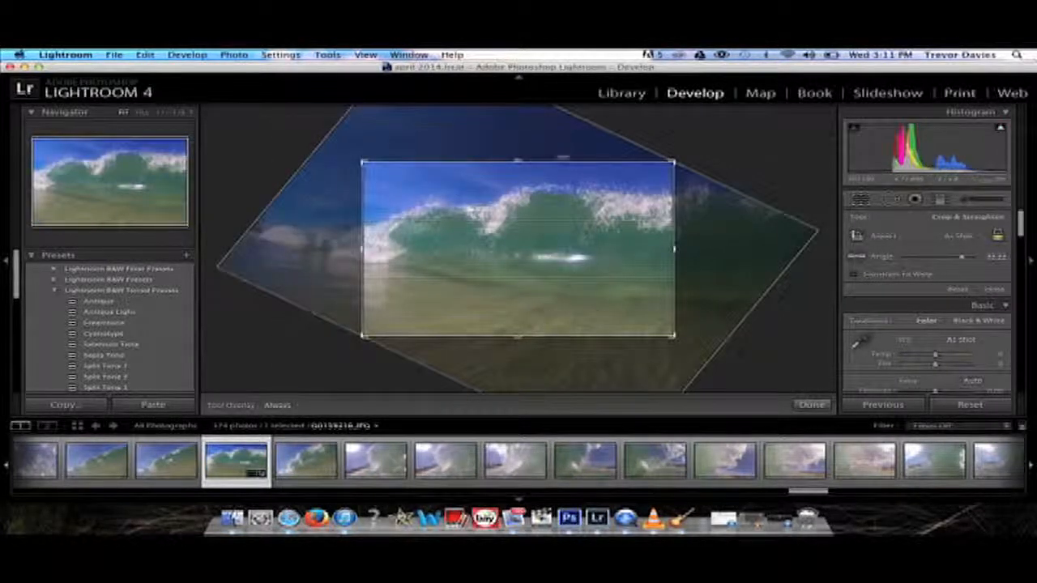
{"action": "left_click_drag", "start_coordinate": [558, 235], "coordinate": [475, 185]}
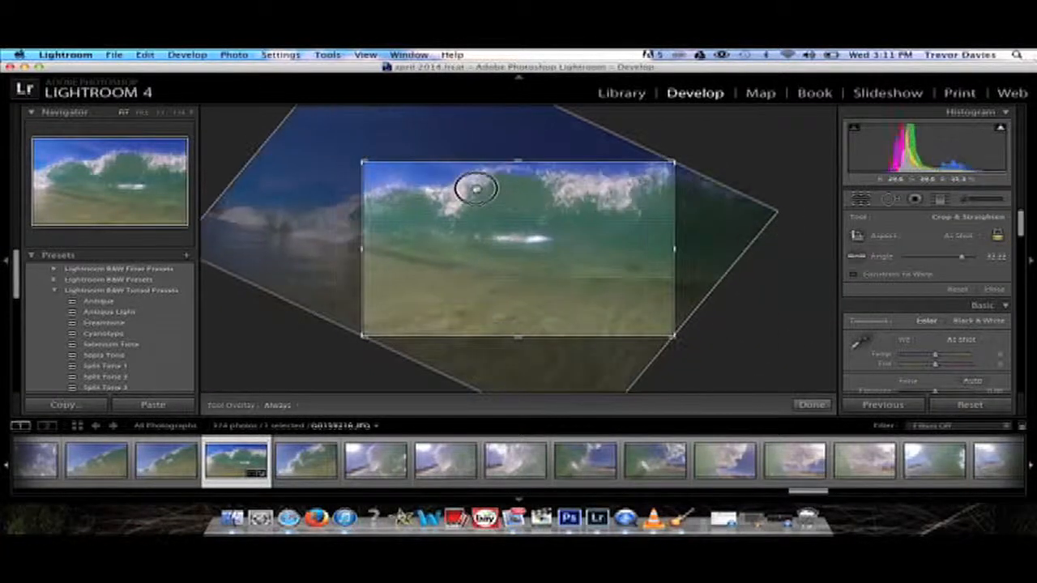
{"action": "left_click", "coordinate": [812, 405]}
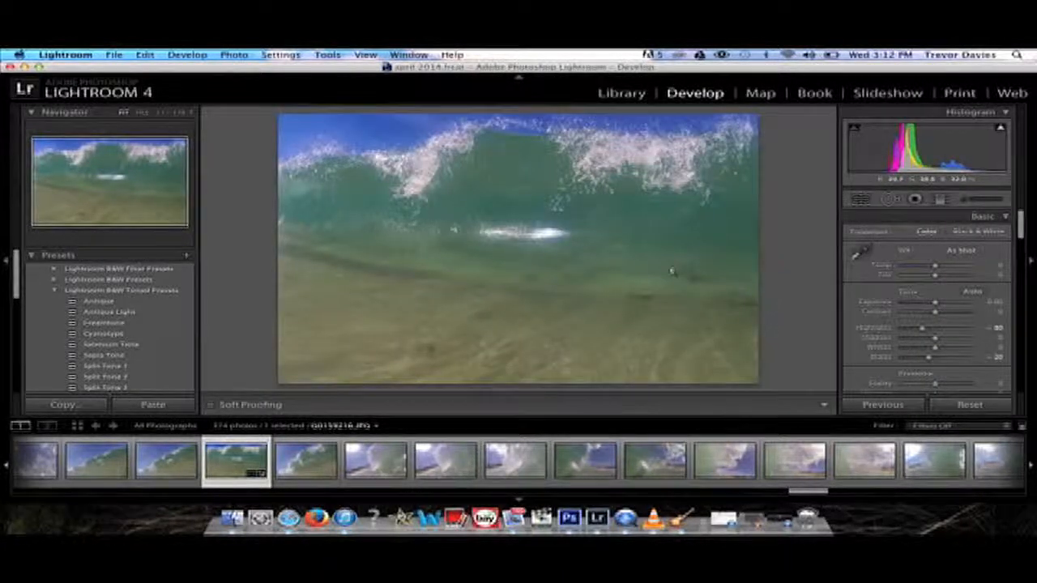
Reshape the crop into a wider, shorter frame and reduce its rotation angle to about 25 degrees.
{"action": "left_click", "coordinate": [860, 201]}
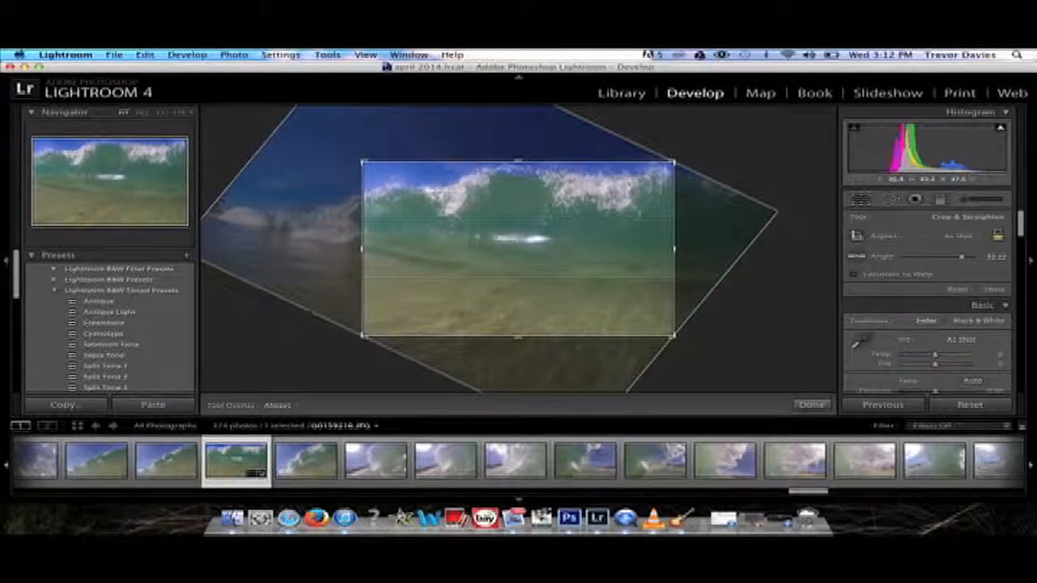
{"action": "left_click_drag", "start_coordinate": [520, 334], "coordinate": [521, 324]}
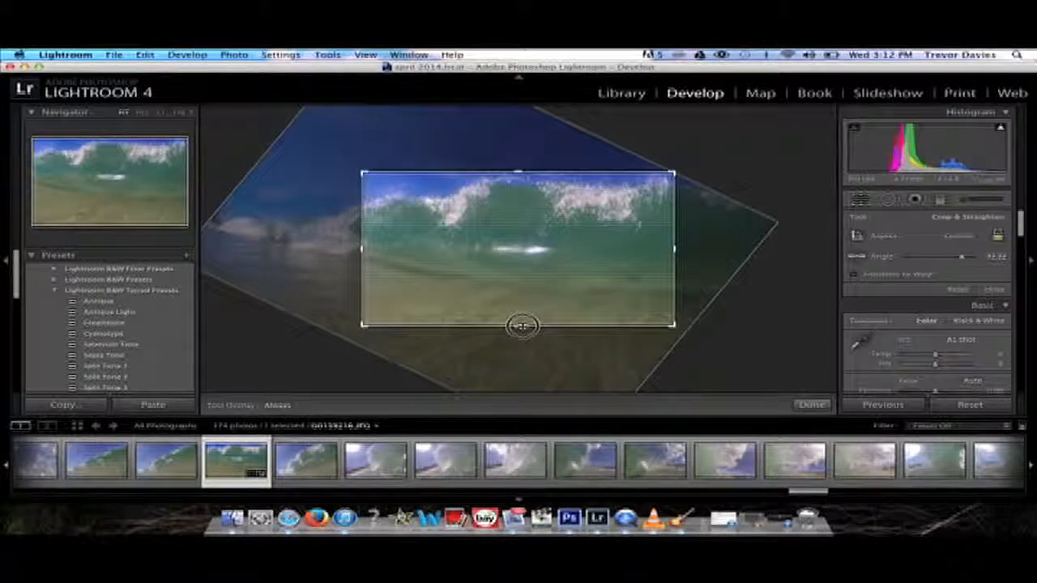
{"action": "left_click_drag", "start_coordinate": [358, 248], "coordinate": [323, 248]}
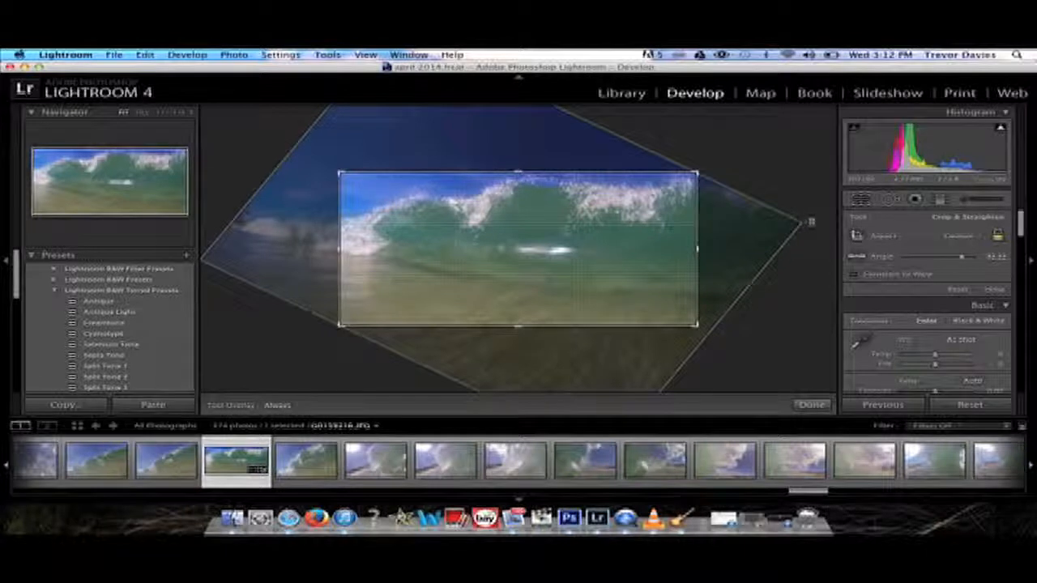
{"action": "left_click_drag", "start_coordinate": [810, 220], "coordinate": [808, 194]}
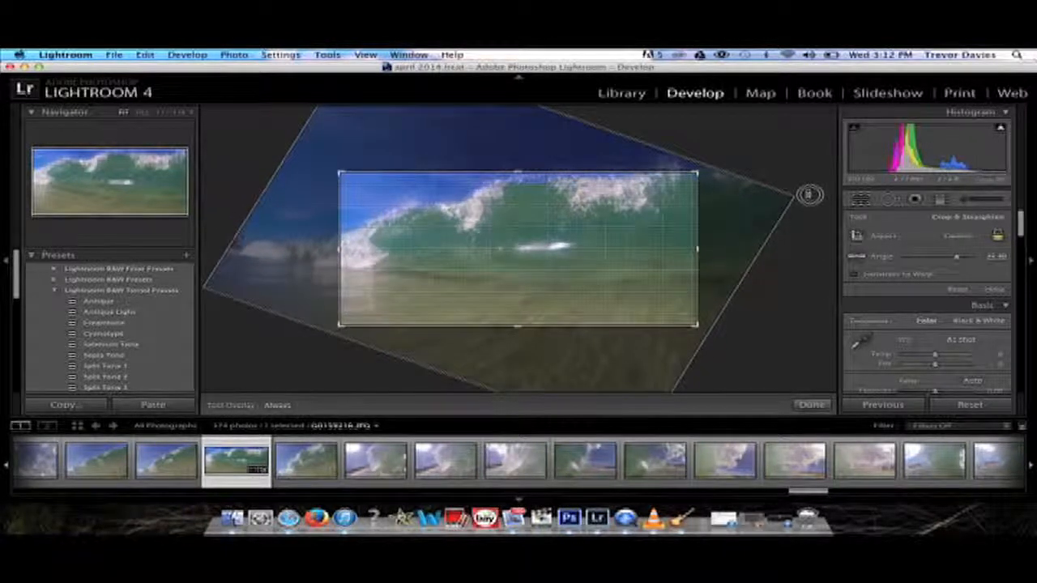
{"action": "left_click_drag", "start_coordinate": [701, 252], "coordinate": [745, 248]}
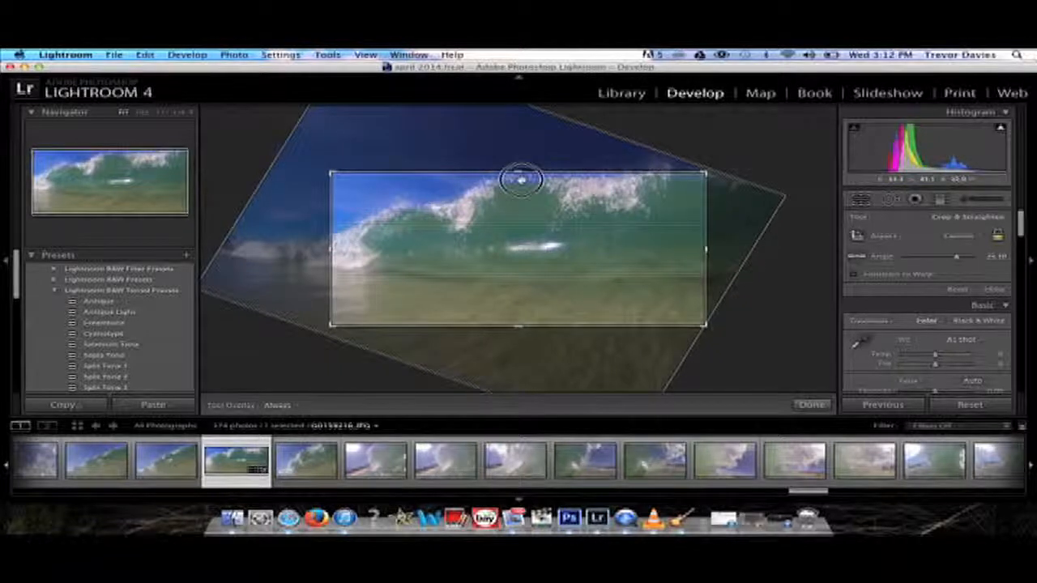
Extend the crop's height slightly, reduce its rotation to about 21 degrees and apply the crop.
{"action": "left_click_drag", "start_coordinate": [520, 174], "coordinate": [523, 160]}
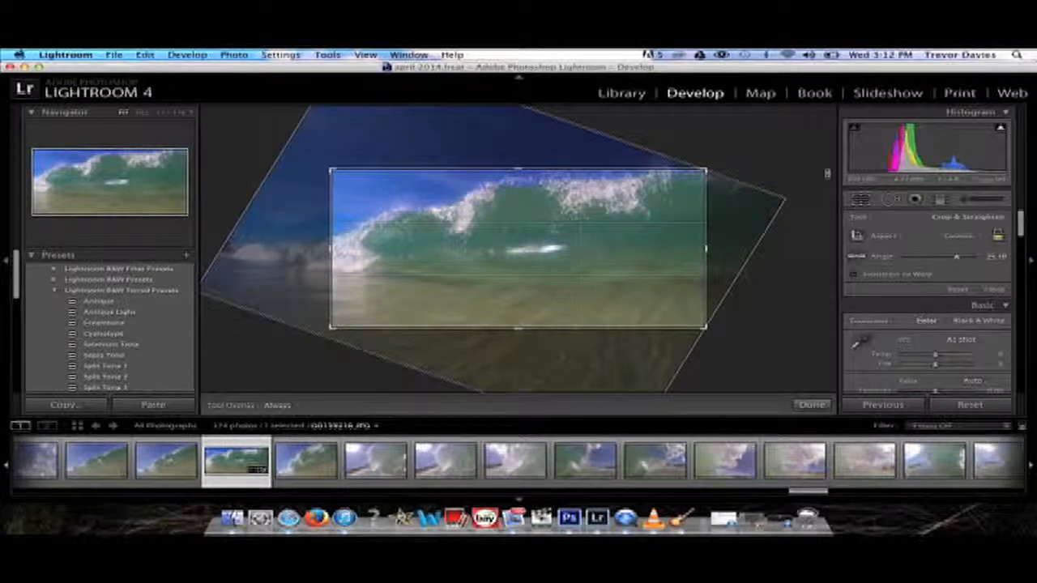
{"action": "left_click_drag", "start_coordinate": [808, 201], "coordinate": [800, 187]}
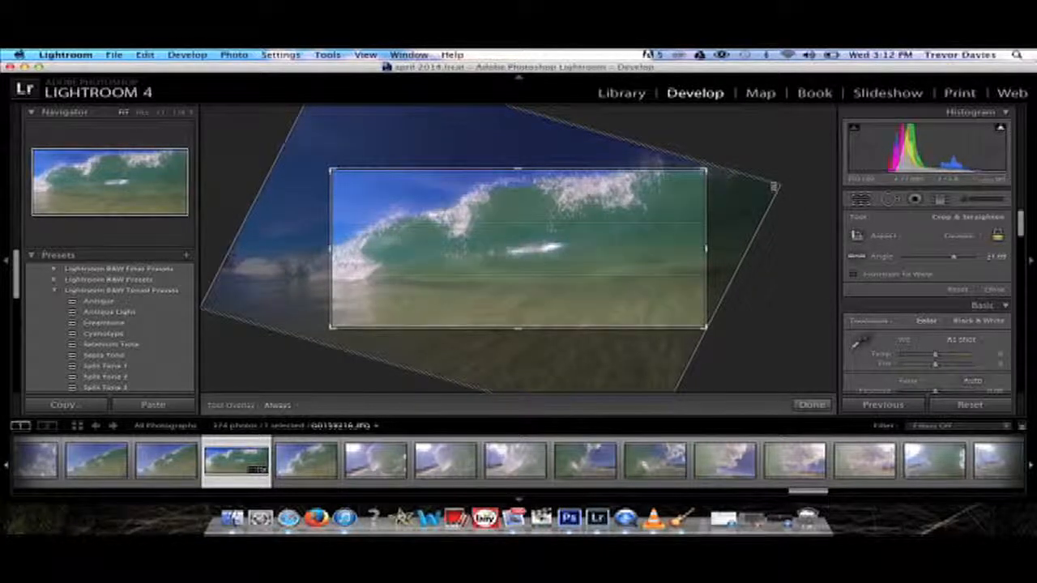
{"action": "left_click_drag", "start_coordinate": [519, 168], "coordinate": [517, 147]}
{"action": "left_click", "coordinate": [810, 404]}
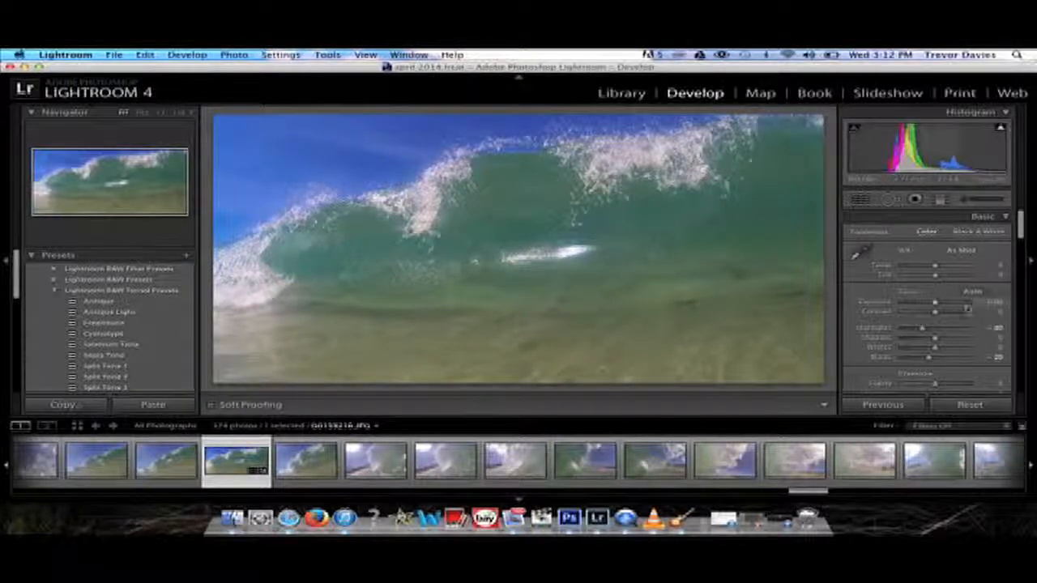
Set the wave photo's Contrast to +56 and Shadows to -31.
{"action": "left_click_drag", "start_coordinate": [937, 313], "coordinate": [954, 313]}
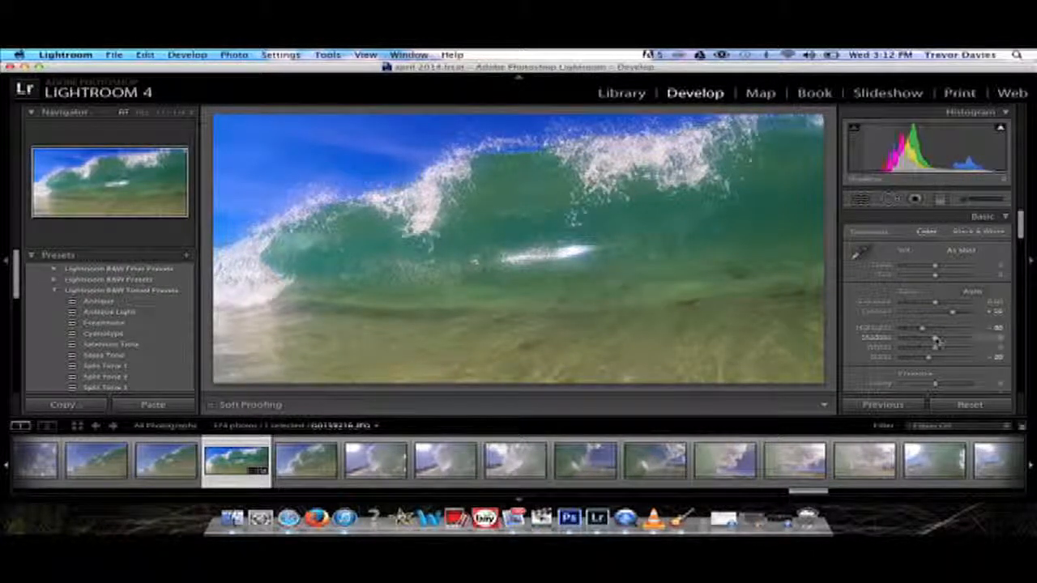
{"action": "mouse_move", "coordinate": [935, 340]}
{"action": "left_mouse_down"}
{"action": "mouse_move", "coordinate": [956, 337]}
{"action": "mouse_move", "coordinate": [918, 337]}
{"action": "mouse_move", "coordinate": [928, 339]}
{"action": "left_mouse_up"}
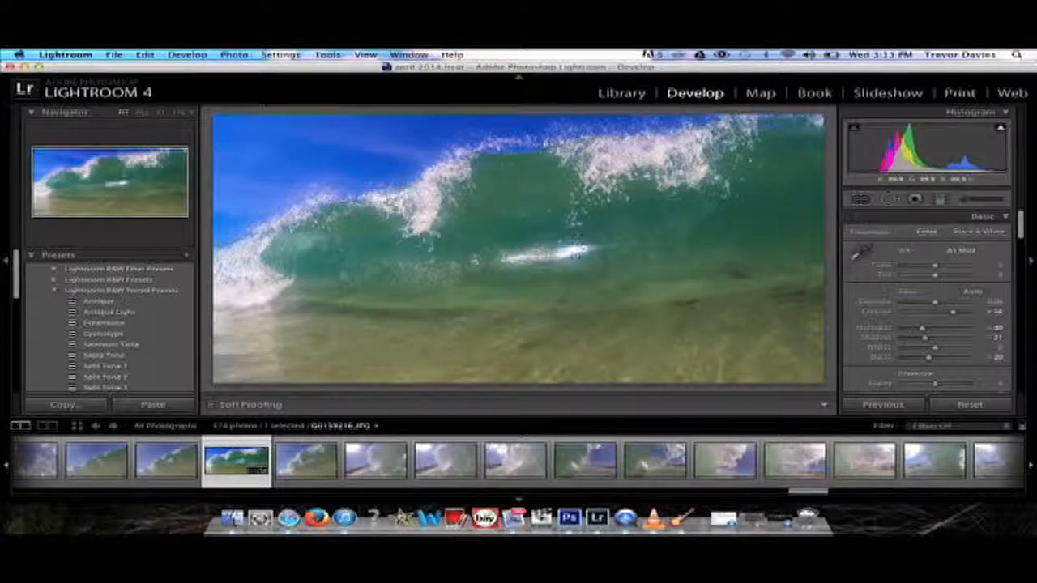
Inspect the bright glare on the wave face up close and set Highlights to -47.
{"action": "left_click", "coordinate": [573, 249]}
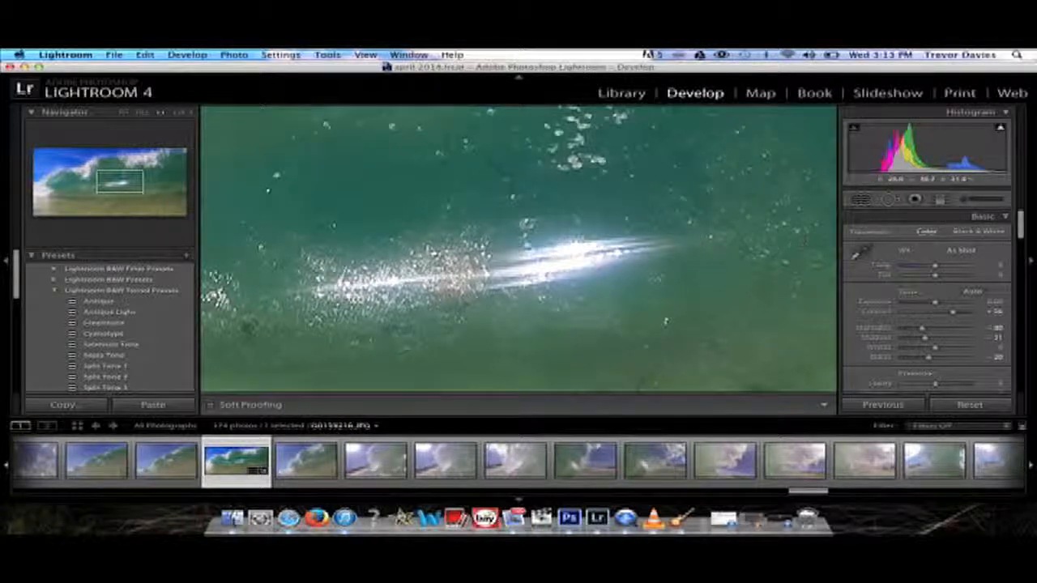
{"action": "left_click", "coordinate": [557, 249]}
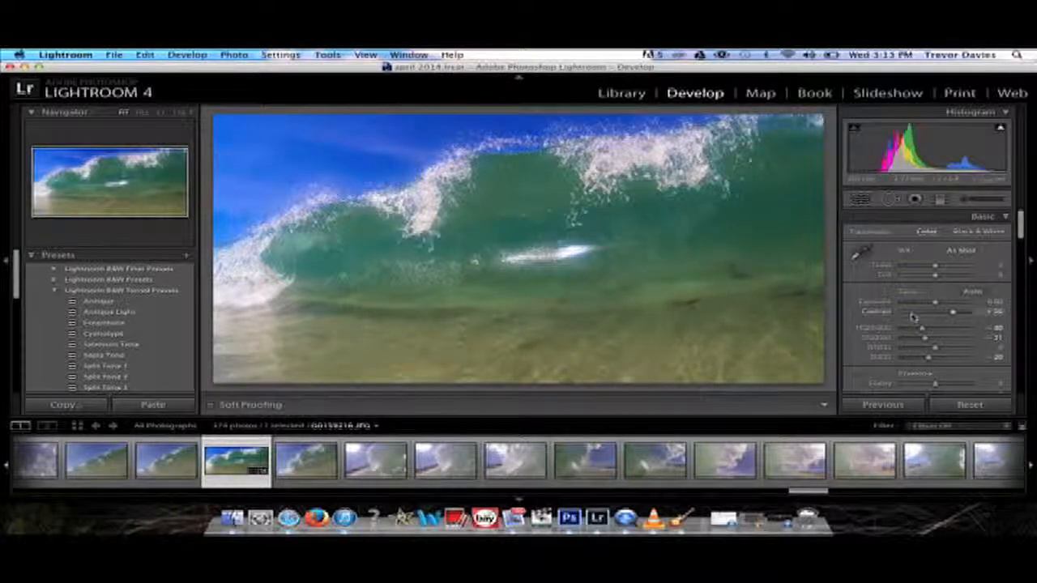
{"action": "mouse_move", "coordinate": [922, 331]}
{"action": "left_mouse_down"}
{"action": "mouse_move", "coordinate": [900, 333]}
{"action": "mouse_move", "coordinate": [917, 331]}
{"action": "left_mouse_up"}
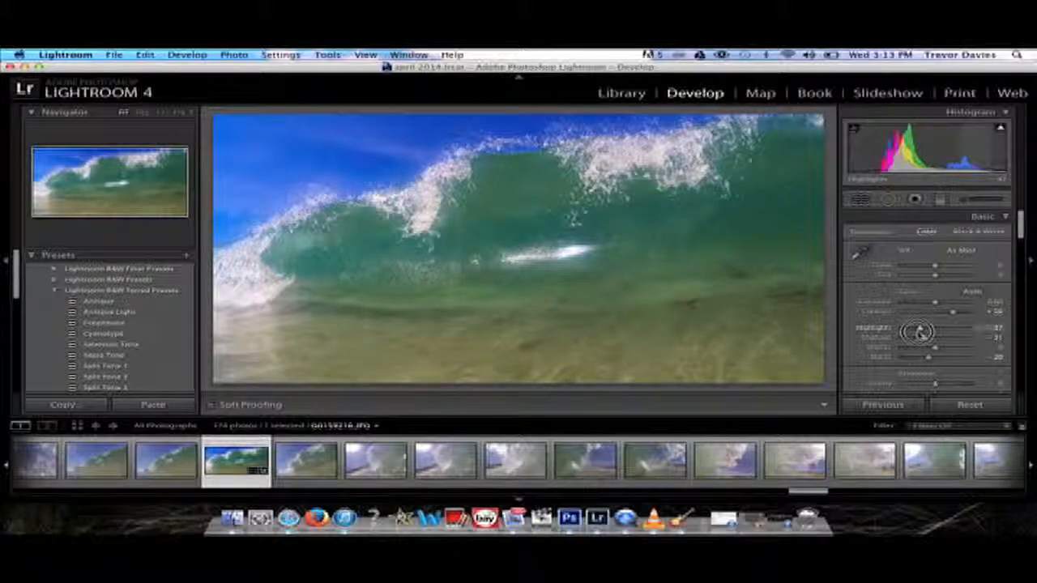
{"action": "scroll", "coordinate": [972, 353], "scroll_direction": "down", "scroll_amount": 1}
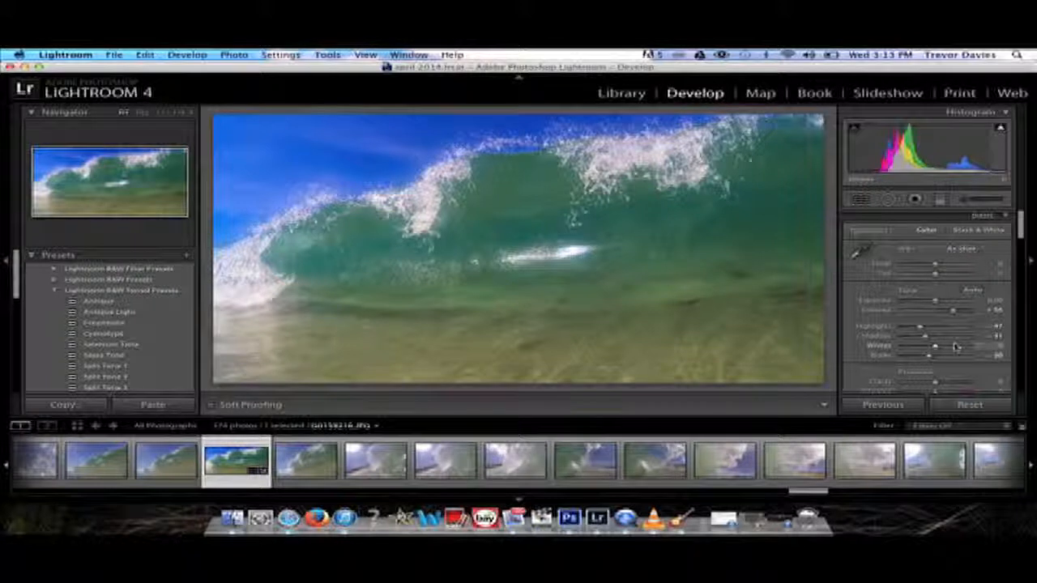
Set the wave photo's Clarity to about +63 and Vibrance to about +29.
{"action": "scroll", "coordinate": [944, 346], "scroll_direction": "down", "scroll_amount": 1}
{"action": "scroll", "coordinate": [944, 347], "scroll_direction": "down", "scroll_amount": 1}
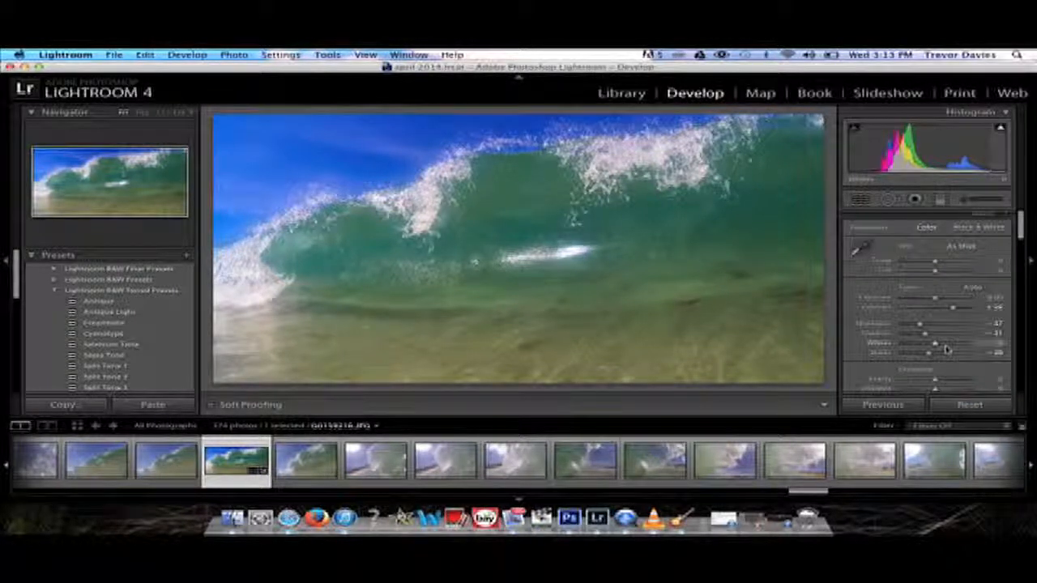
{"action": "mouse_move", "coordinate": [936, 380]}
{"action": "left_mouse_down"}
{"action": "mouse_move", "coordinate": [978, 378]}
{"action": "mouse_move", "coordinate": [956, 382]}
{"action": "left_mouse_up"}
{"action": "scroll", "coordinate": [888, 338], "scroll_direction": "down", "scroll_amount": 2}
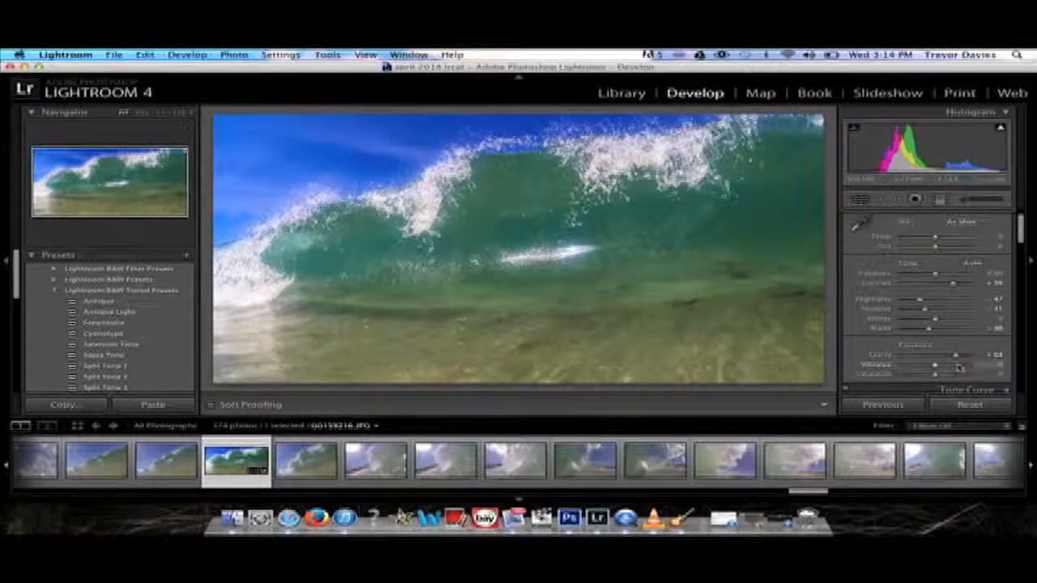
{"action": "left_click_drag", "start_coordinate": [942, 368], "coordinate": [944, 366]}
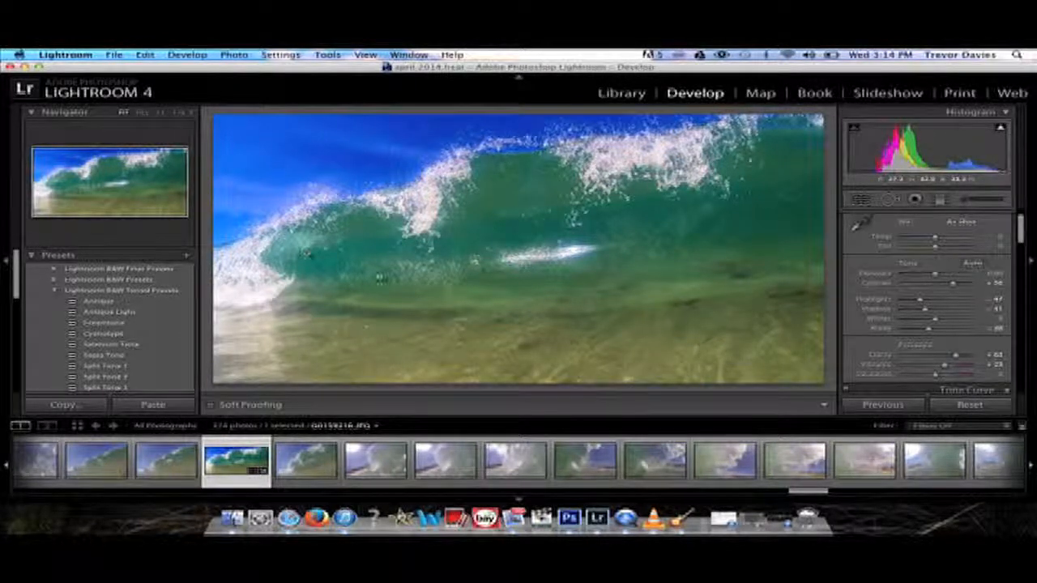
Collapse the Lightroom B&W Toned Presets folder.
{"action": "left_click", "coordinate": [57, 292]}
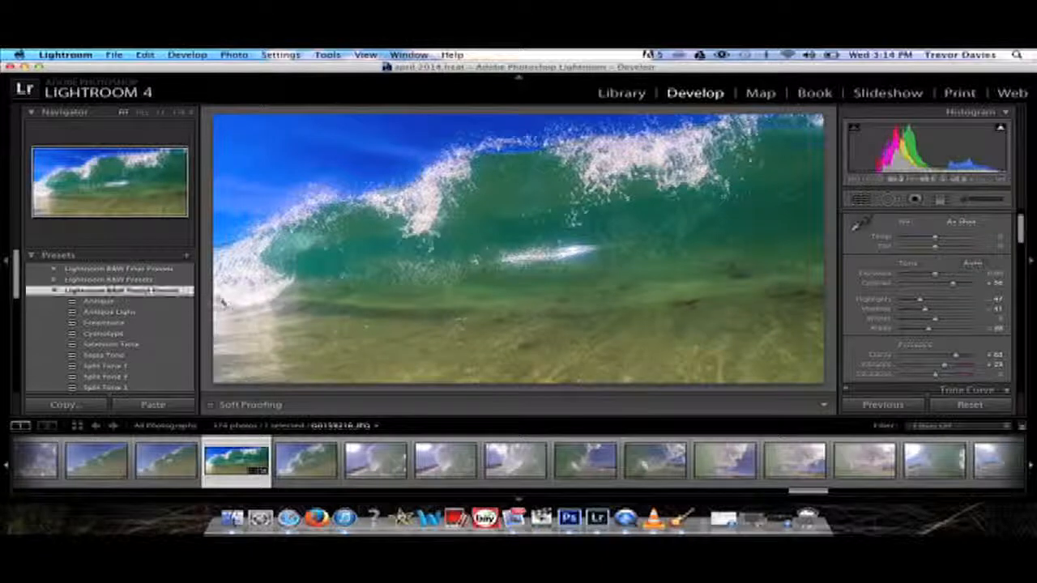
{"action": "left_click", "coordinate": [55, 290]}
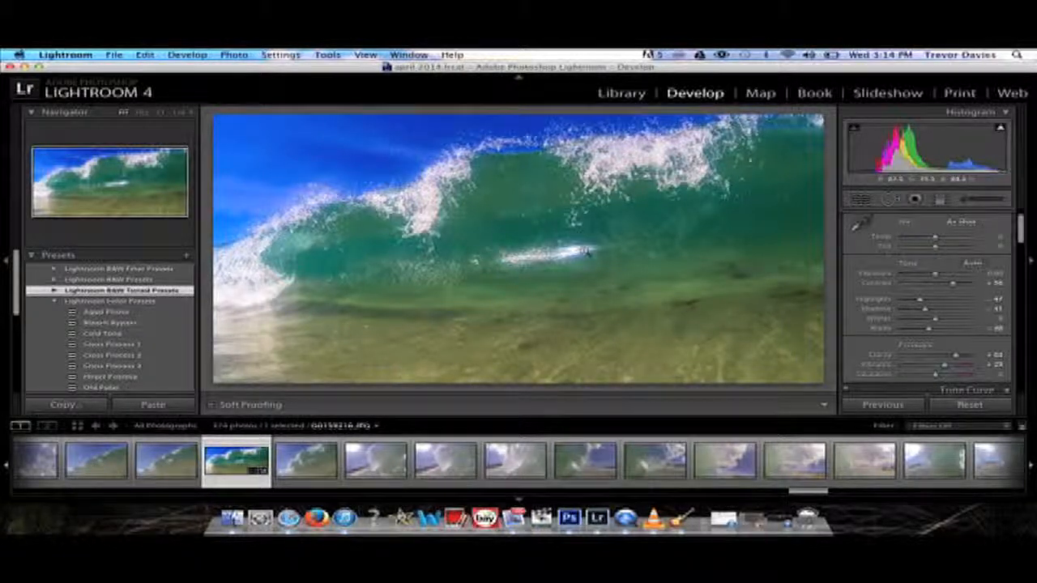
Export the edited wave photo to the hard drive with the photographer's black website watermark enabled.
{"action": "left_click", "coordinate": [113, 54]}
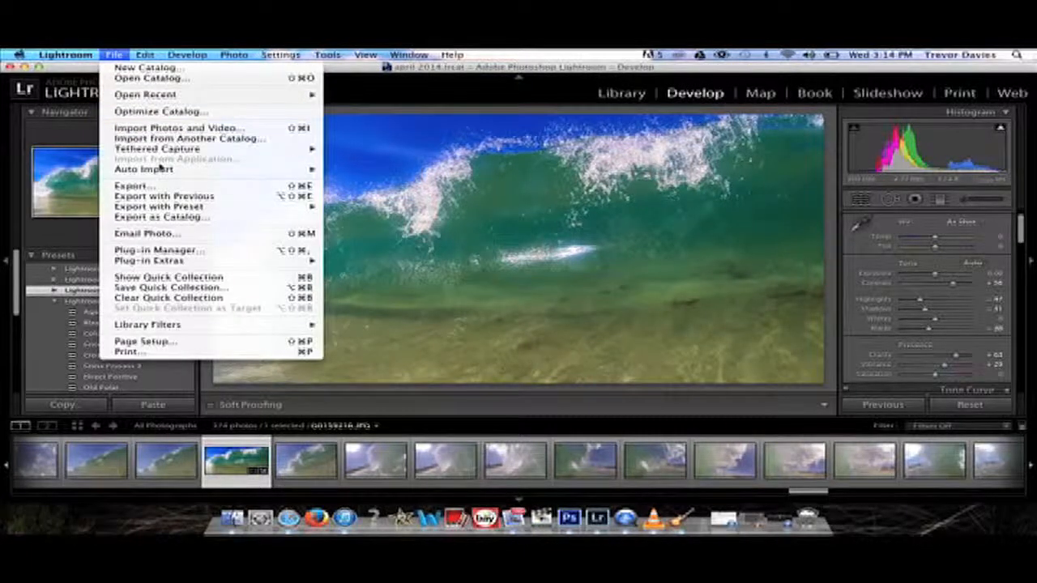
{"action": "left_click", "coordinate": [164, 188]}
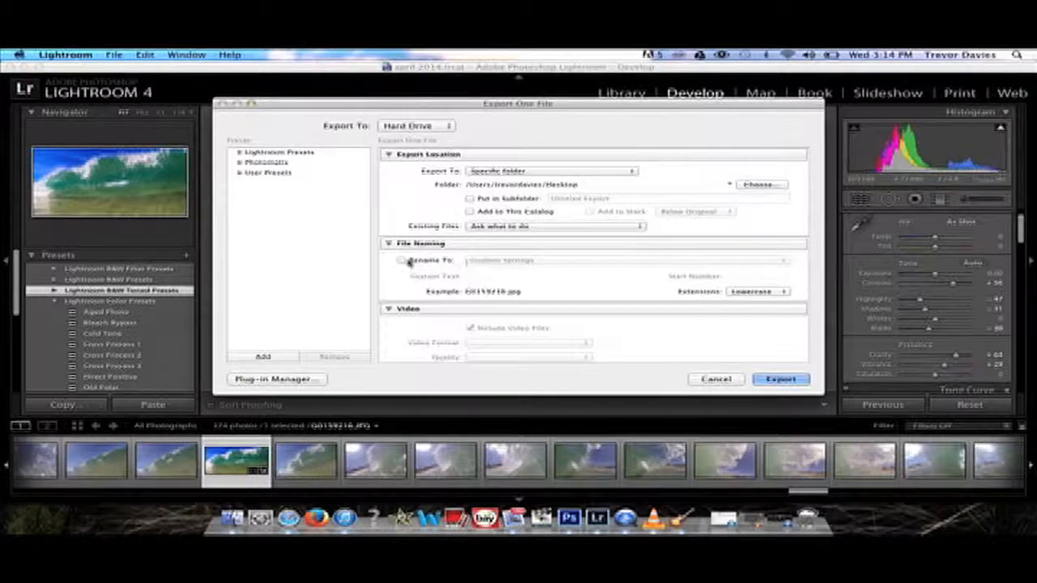
{"action": "scroll", "coordinate": [405, 261], "scroll_direction": "down", "scroll_amount": 3}
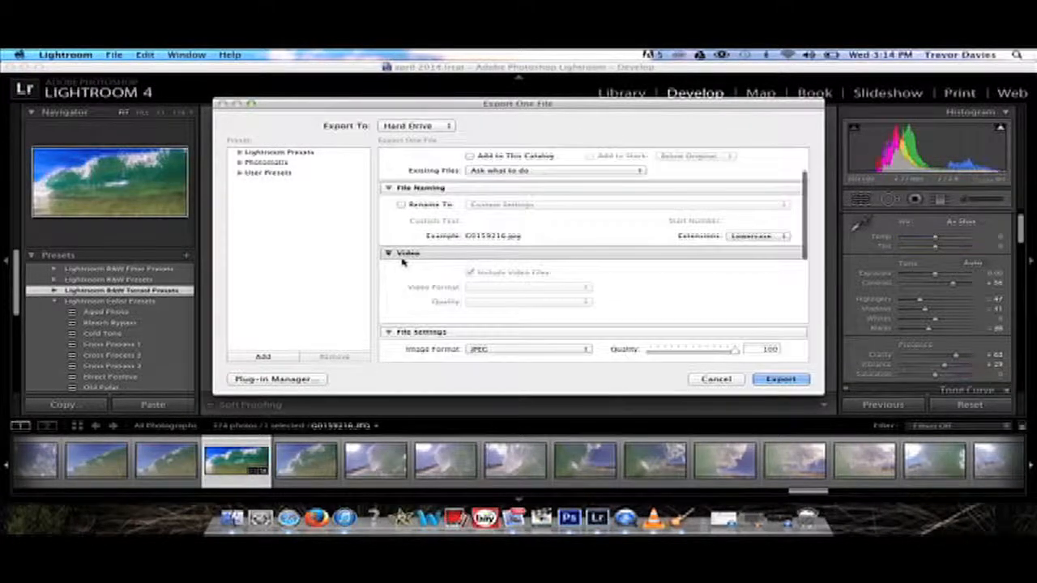
{"action": "scroll", "coordinate": [400, 261], "scroll_direction": "down", "scroll_amount": 10}
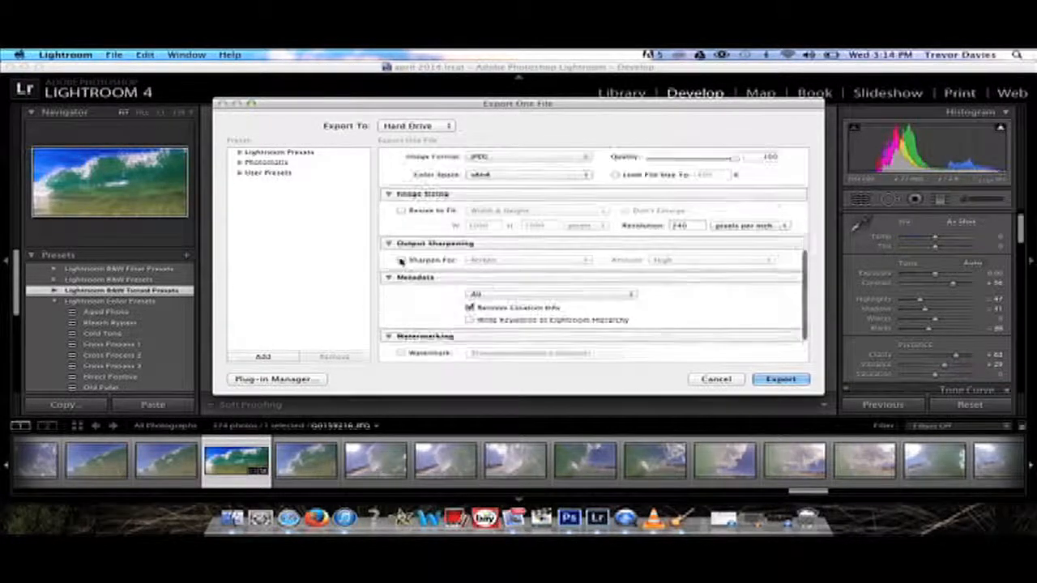
{"action": "left_click", "coordinate": [401, 301]}
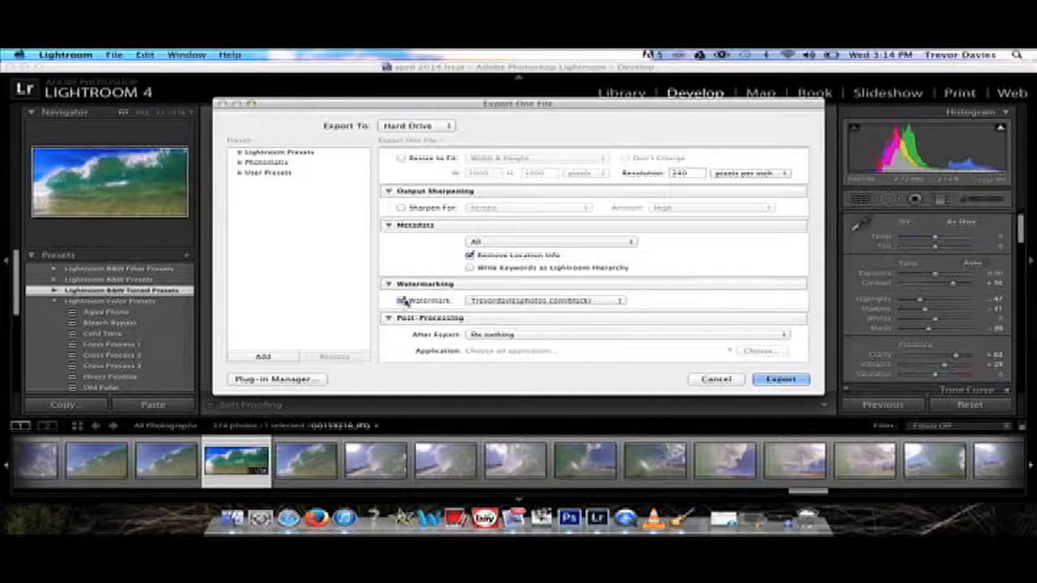
{"action": "left_click", "coordinate": [500, 300]}
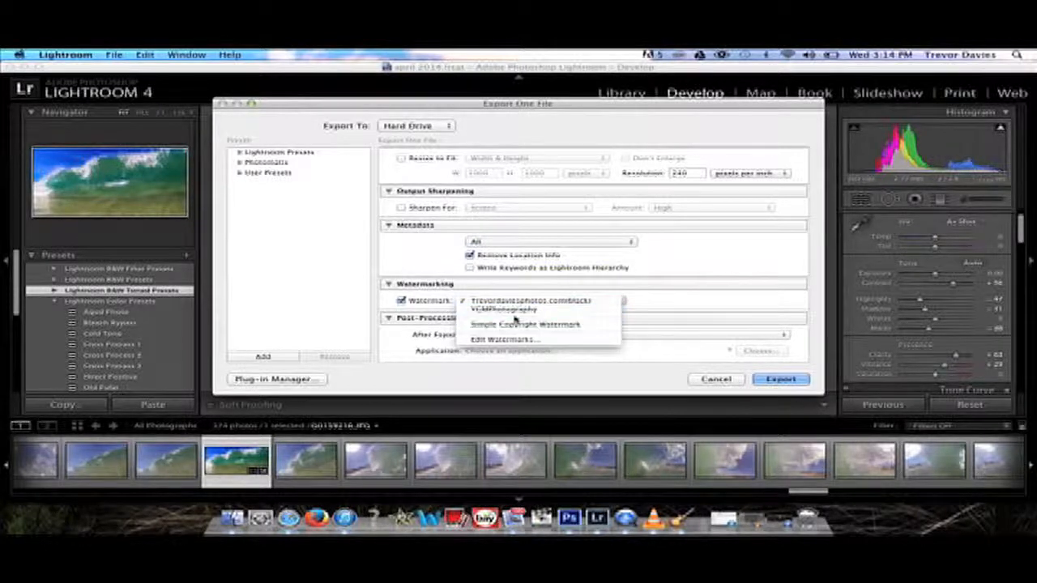
{"action": "left_click", "coordinate": [426, 240]}
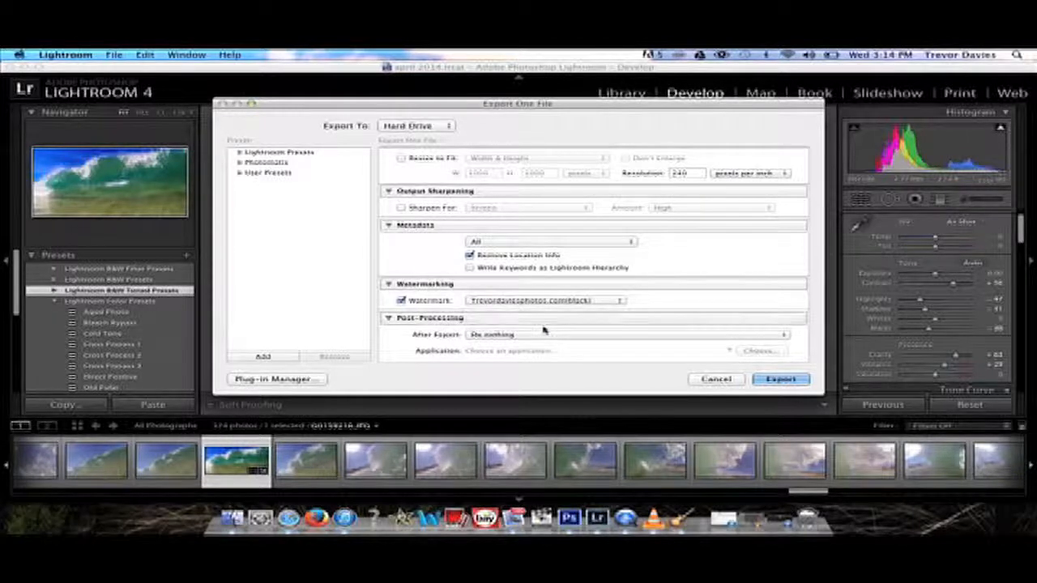
{"action": "left_click", "coordinate": [790, 380]}
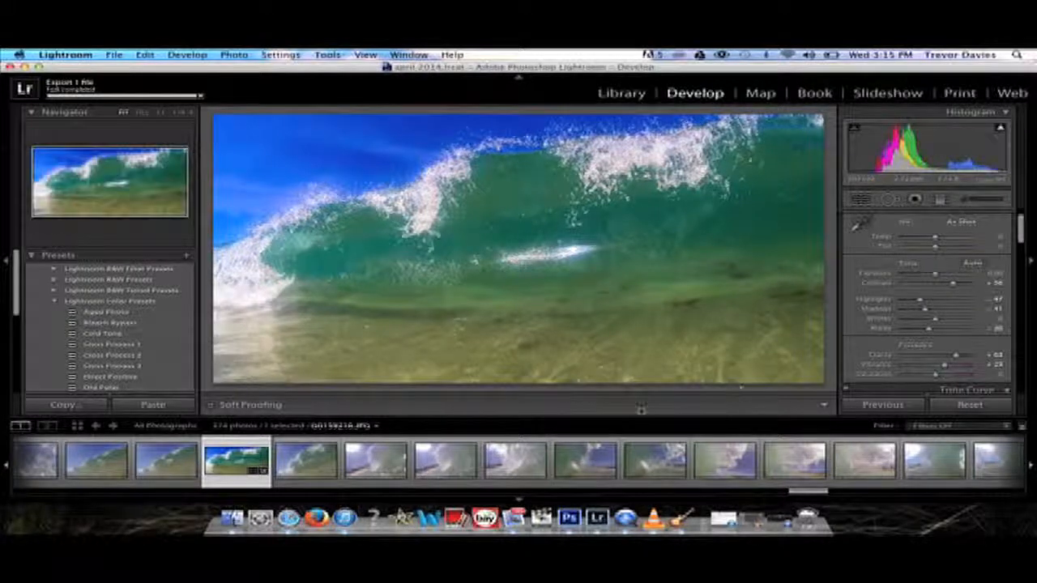
Select the unedited photo of the curling wave beside the palm-lined beach and apply the Direct Positive color preset from Quick Develop.
{"action": "left_click", "coordinate": [464, 471]}
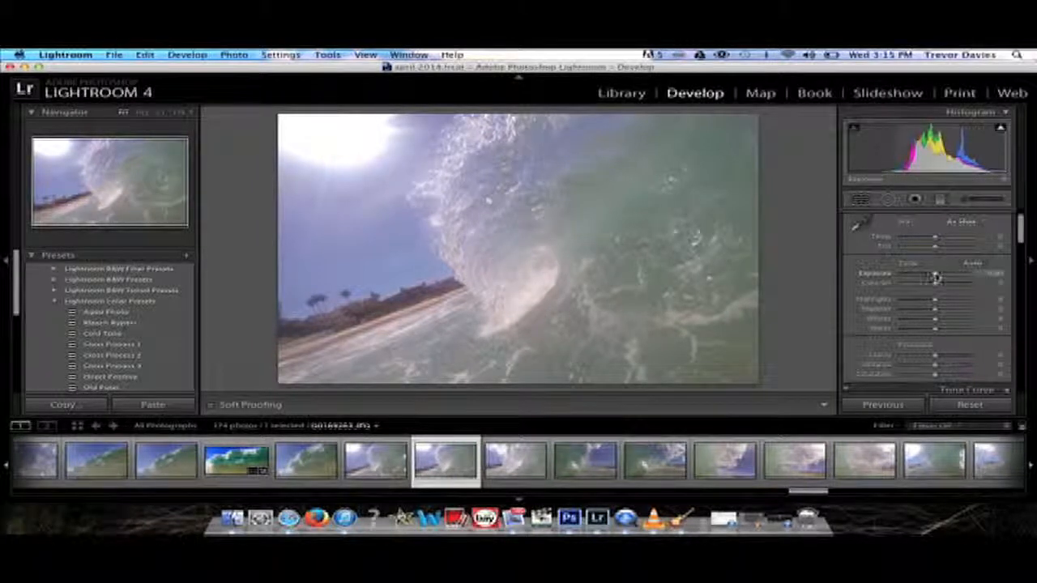
{"action": "left_click", "coordinate": [621, 93]}
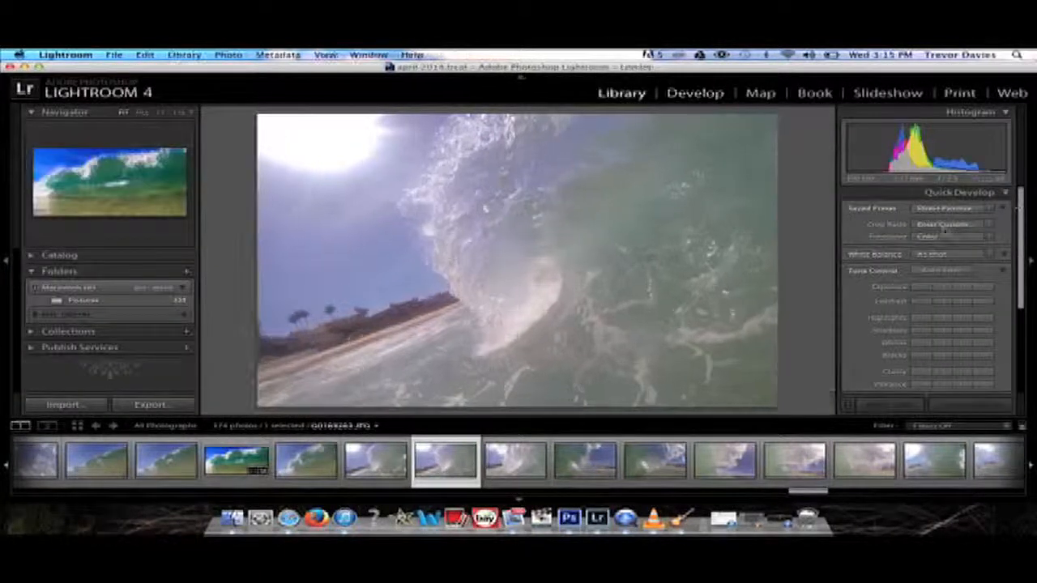
{"action": "left_click", "coordinate": [979, 210]}
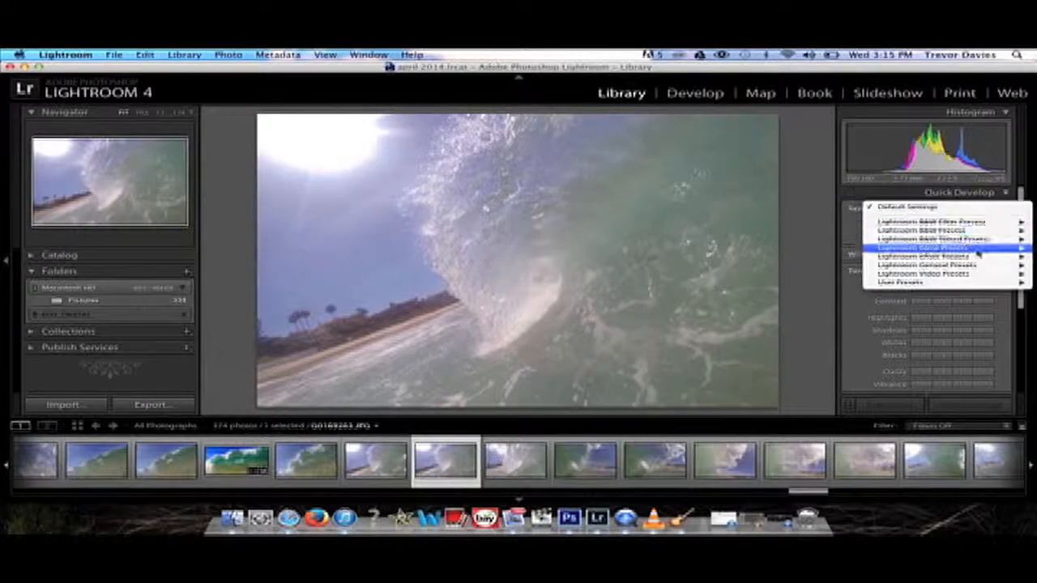
{"action": "mouse_move", "coordinate": [924, 248]}
{"action": "left_click", "coordinate": [828, 299]}
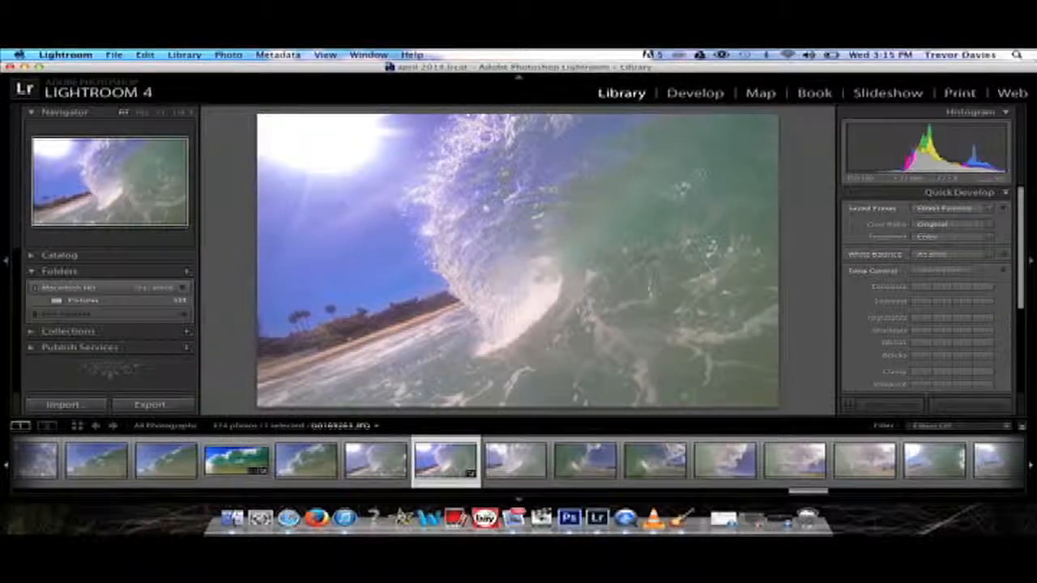
Start cropping the curling wave photo in Develop and rotate it about 16 degrees to level the beach horizon.
{"action": "left_click", "coordinate": [693, 94]}
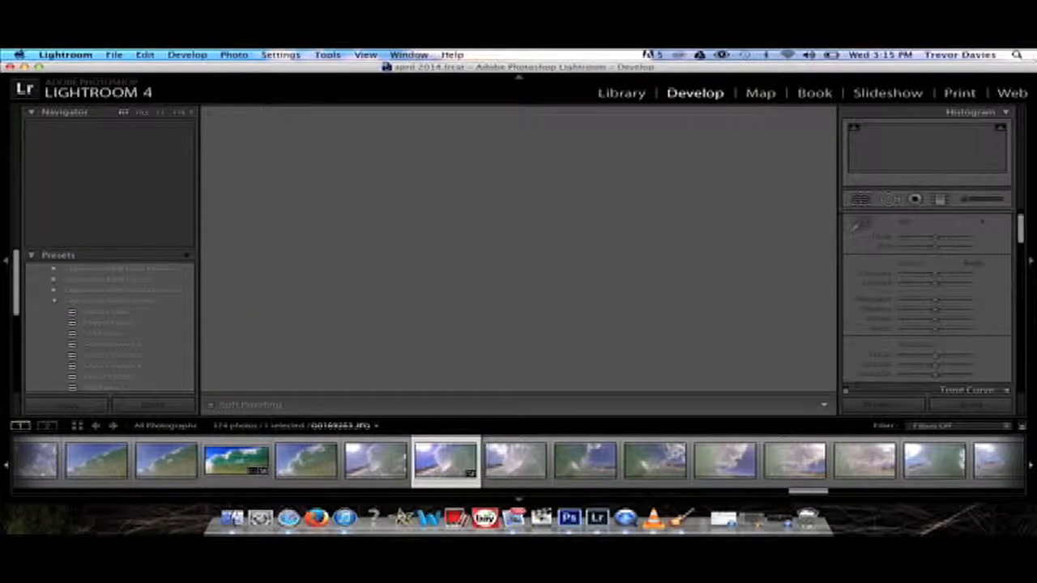
{"action": "left_click", "coordinate": [862, 199]}
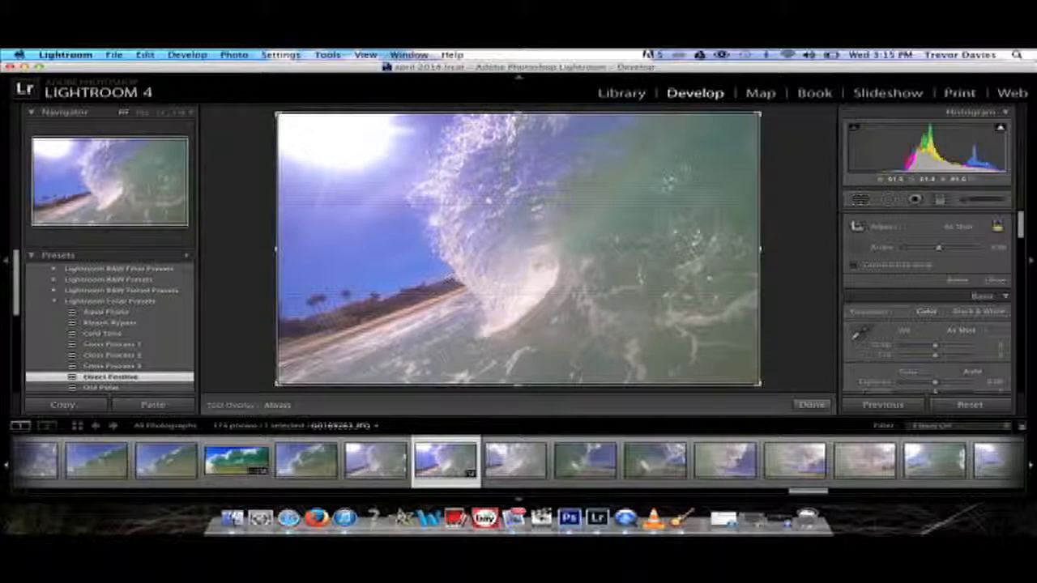
{"action": "left_click_drag", "start_coordinate": [265, 331], "coordinate": [262, 331]}
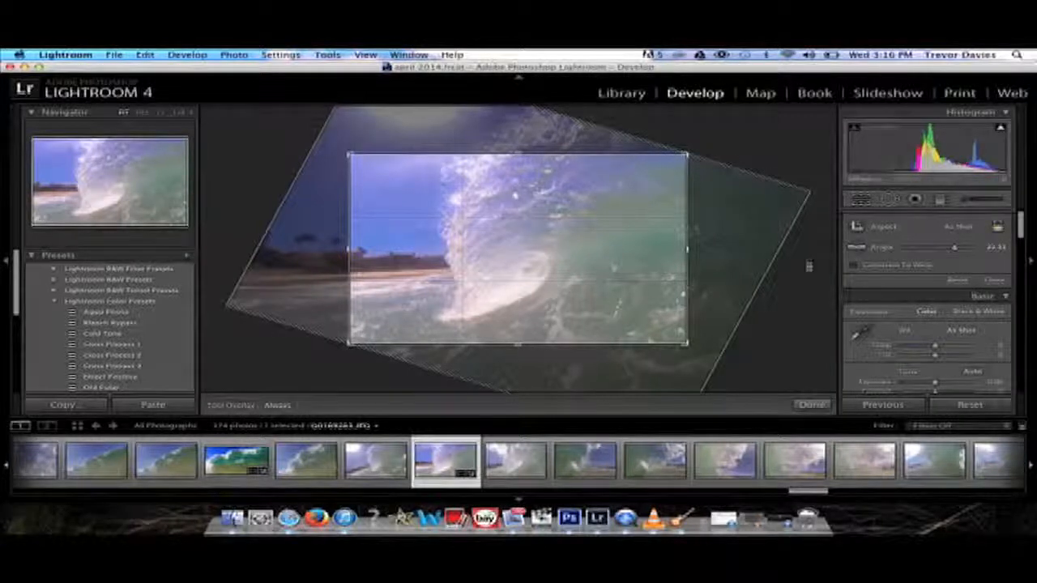
{"action": "left_click_drag", "start_coordinate": [716, 346], "coordinate": [747, 347]}
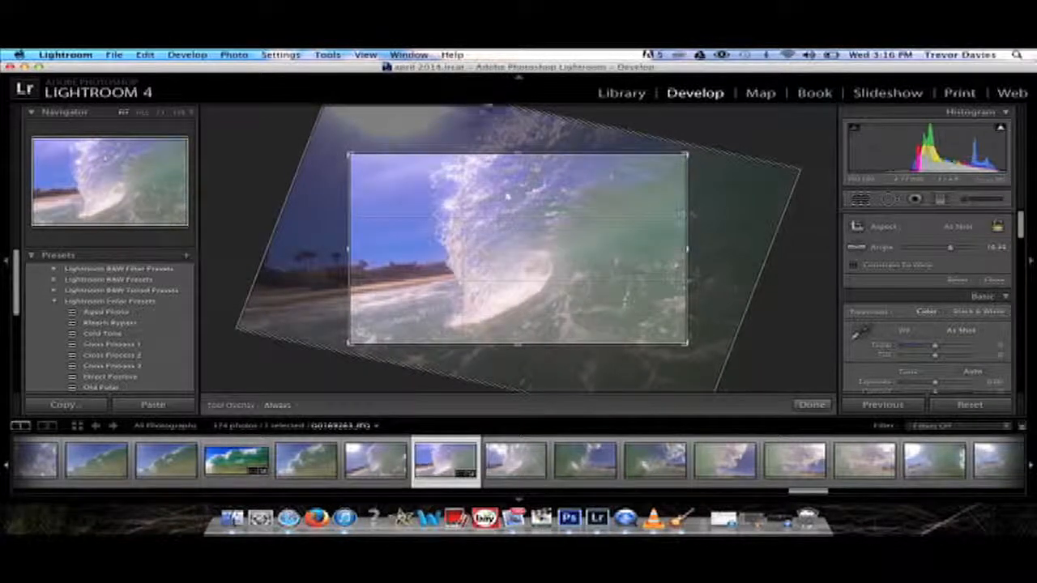
Enlarge the crop frame upward and toward the beach side, and apply the crop.
{"action": "left_click_drag", "start_coordinate": [517, 151], "coordinate": [519, 111]}
{"action": "left_click_drag", "start_coordinate": [348, 251], "coordinate": [281, 251]}
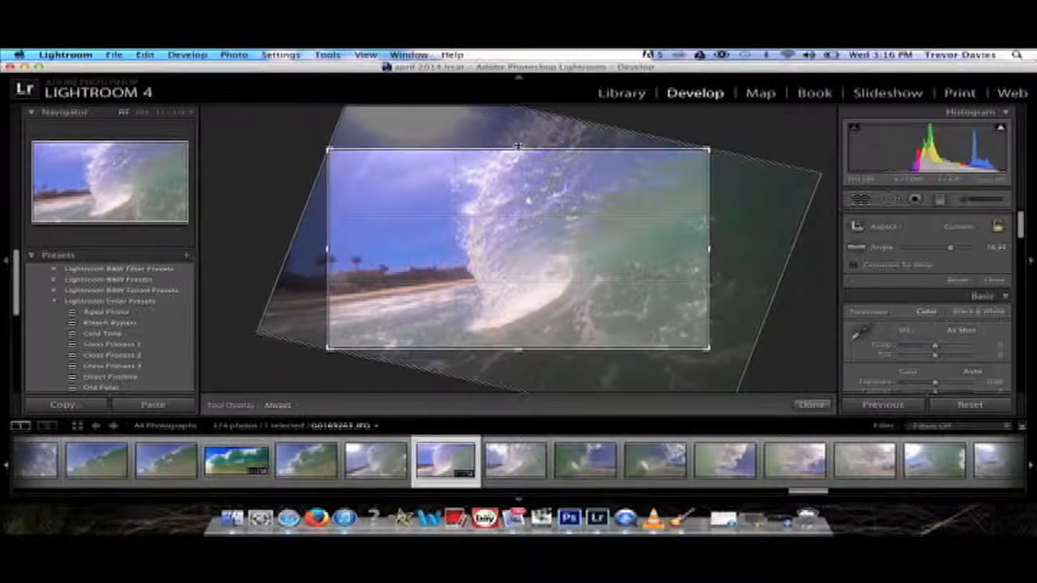
{"action": "left_click", "coordinate": [811, 404]}
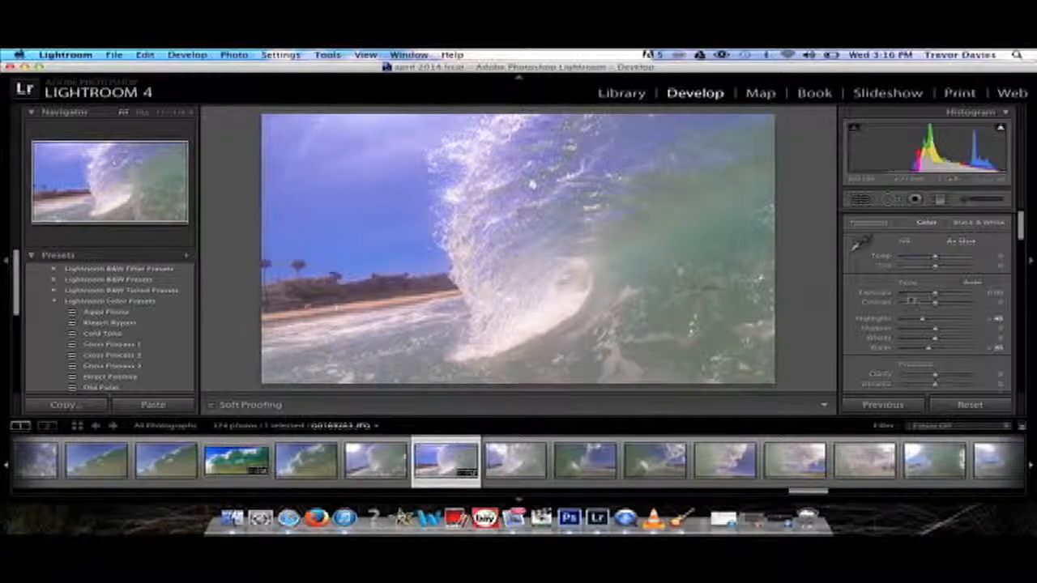
Set the curling wave photo's Contrast to +71.
{"action": "left_click_drag", "start_coordinate": [937, 306], "coordinate": [962, 303]}
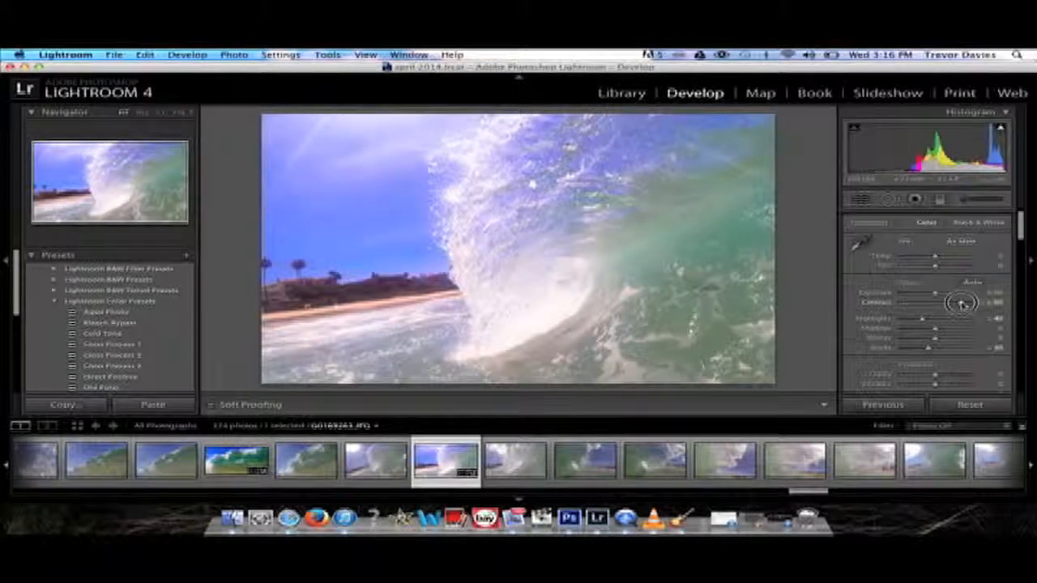
{"action": "mouse_move", "coordinate": [961, 303]}
{"action": "left_mouse_down"}
{"action": "mouse_move", "coordinate": [938, 305]}
{"action": "mouse_move", "coordinate": [965, 304]}
{"action": "left_mouse_up"}
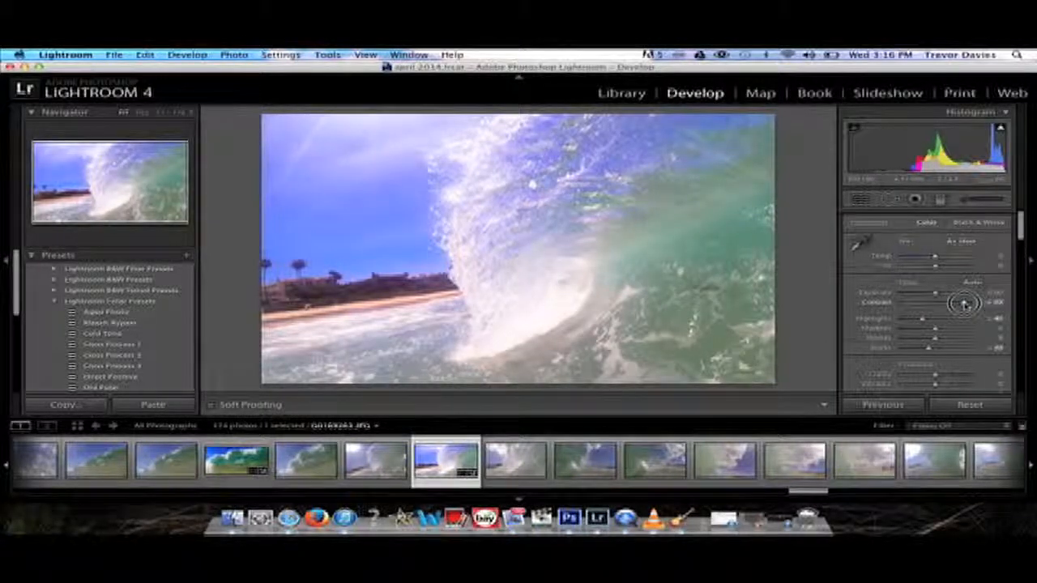
{"action": "left_click_drag", "start_coordinate": [964, 303], "coordinate": [957, 303]}
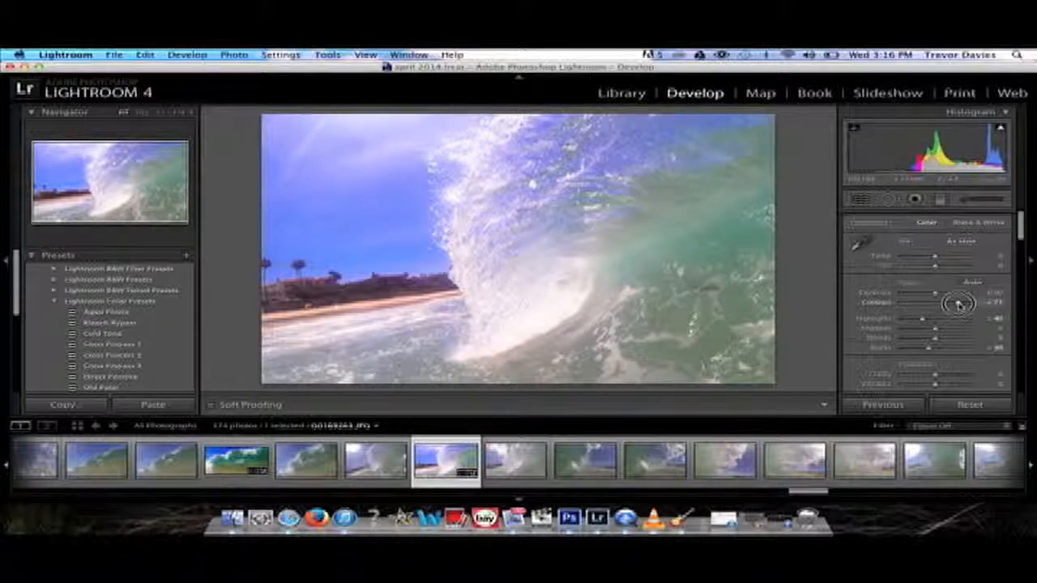
Set the curling wave photo's Highlights to -100 and Whites to -51.
{"action": "left_click_drag", "start_coordinate": [922, 320], "coordinate": [889, 324]}
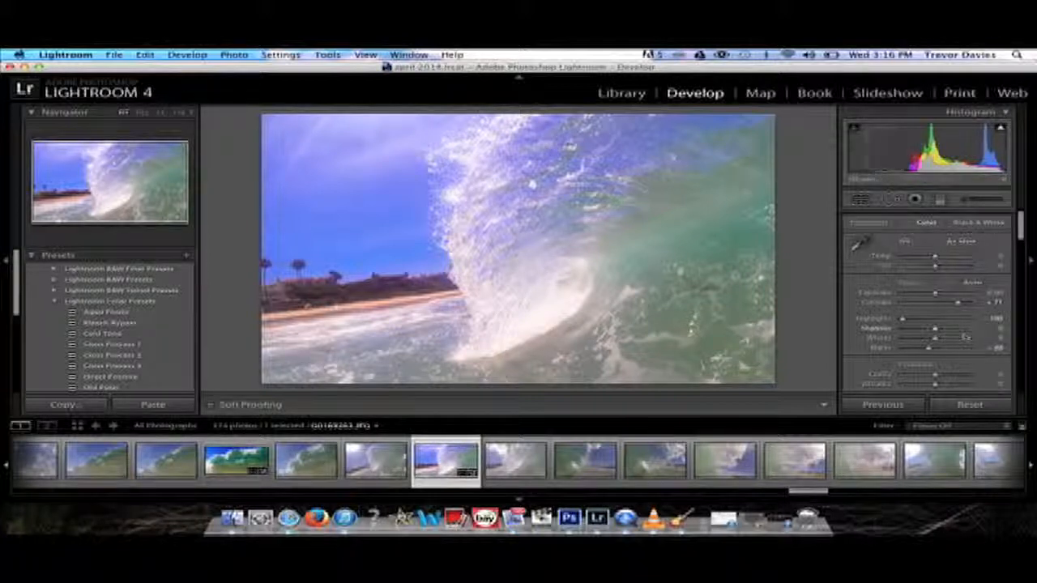
{"action": "left_click_drag", "start_coordinate": [934, 337], "coordinate": [920, 341]}
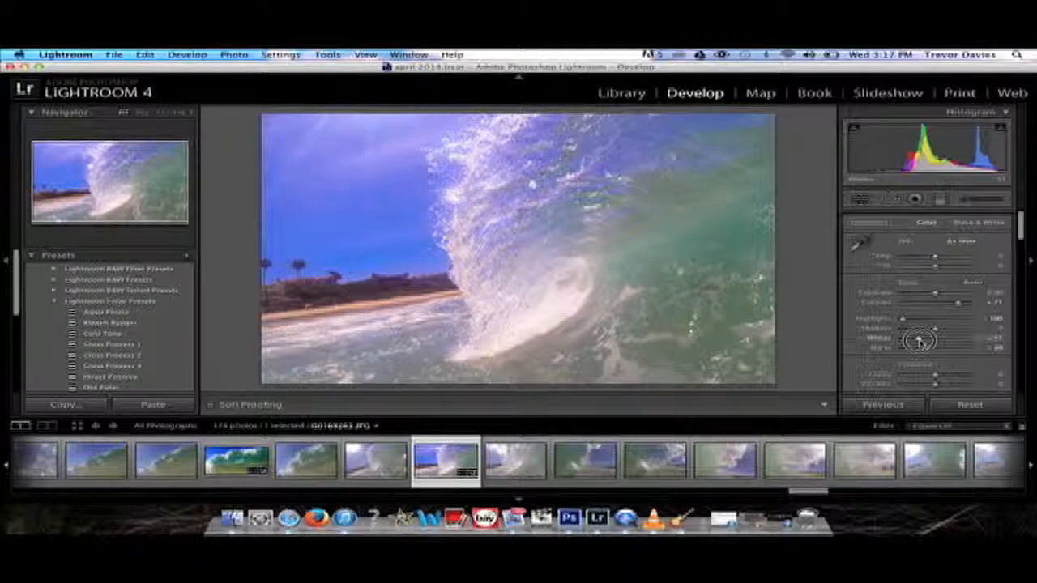
{"action": "left_click_drag", "start_coordinate": [919, 341], "coordinate": [917, 341]}
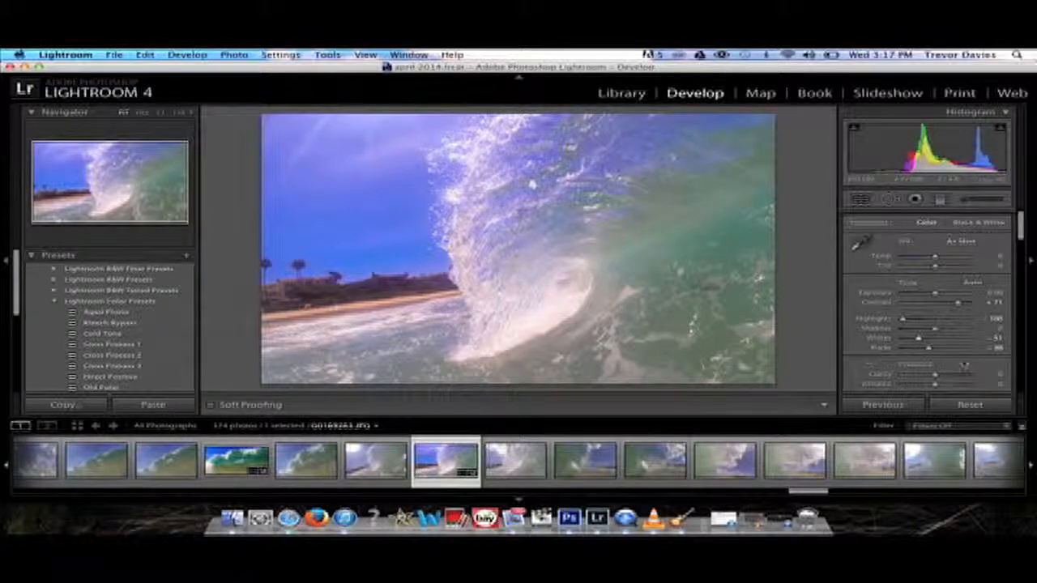
Set the curling wave photo's Clarity to about +44 and Vibrance to +42.
{"action": "left_click_drag", "start_coordinate": [936, 378], "coordinate": [996, 390]}
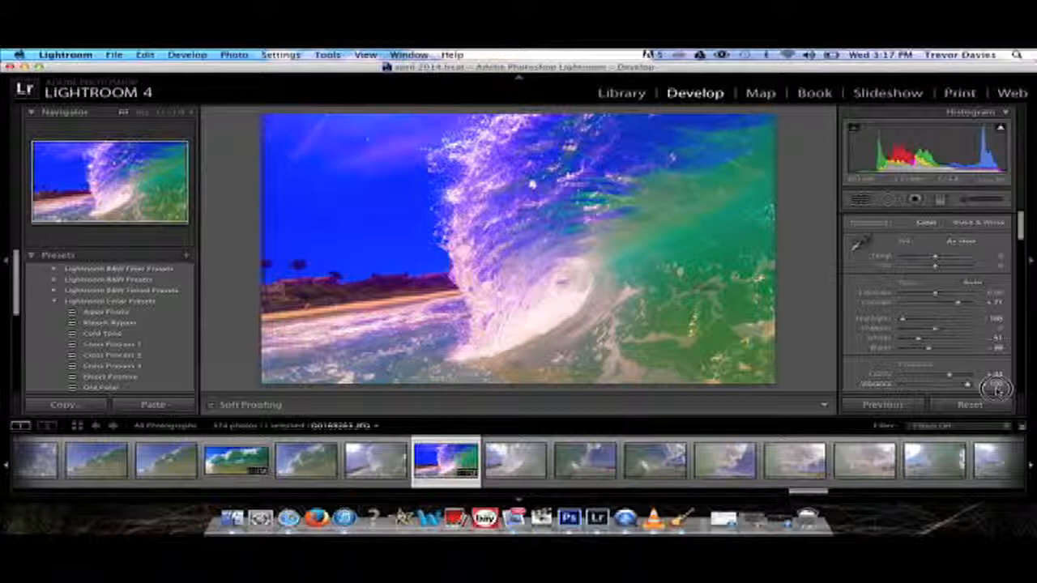
{"action": "left_click_drag", "start_coordinate": [996, 389], "coordinate": [962, 387]}
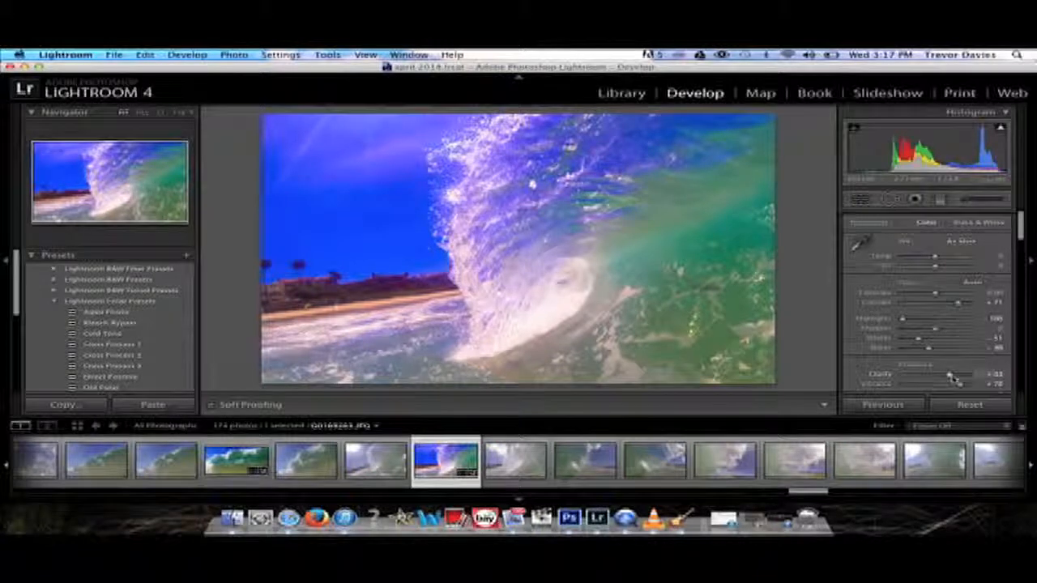
{"action": "left_click_drag", "start_coordinate": [961, 385], "coordinate": [950, 387]}
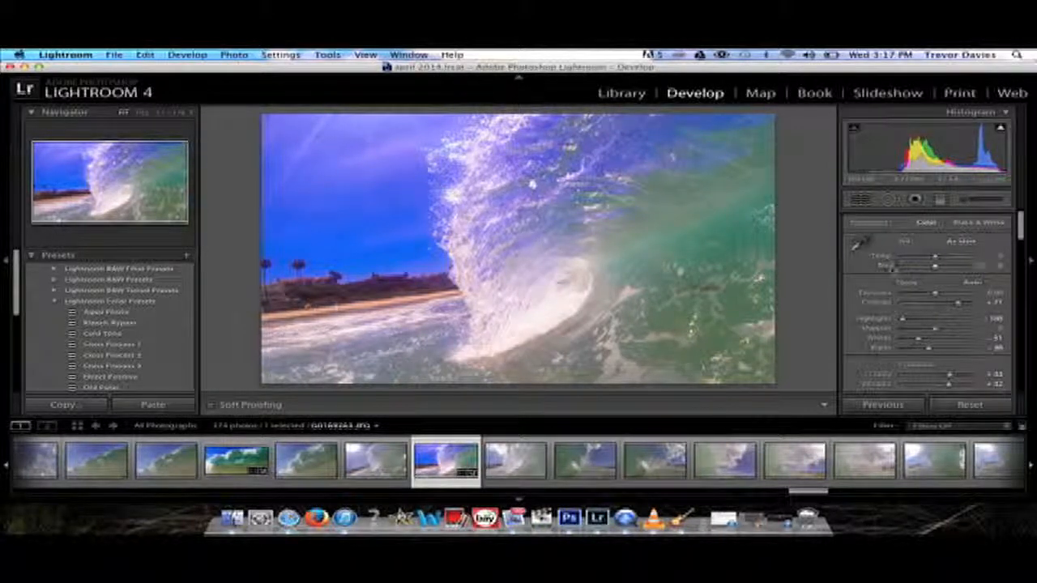
Try green and magenta tints on the curling wave photo and set Tint to about -42.
{"action": "left_click_drag", "start_coordinate": [936, 267], "coordinate": [932, 268]}
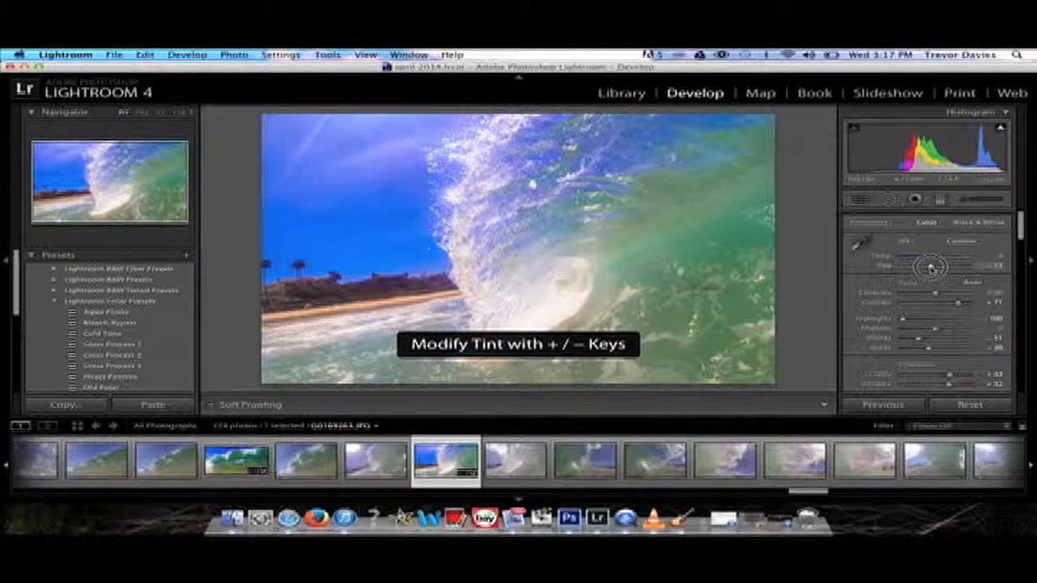
{"action": "left_click_drag", "start_coordinate": [961, 269], "coordinate": [957, 267]}
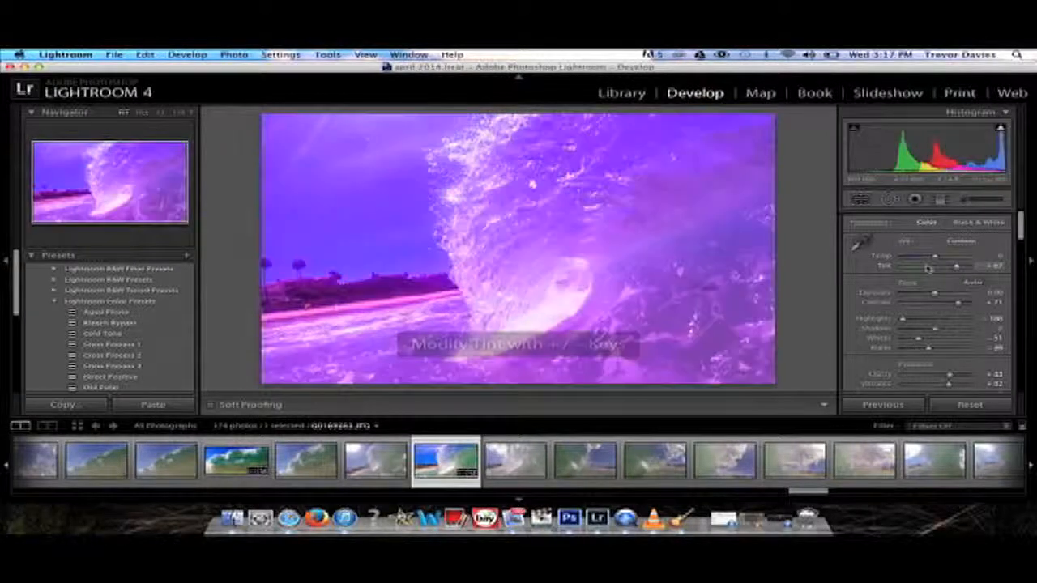
{"action": "left_click", "coordinate": [924, 268]}
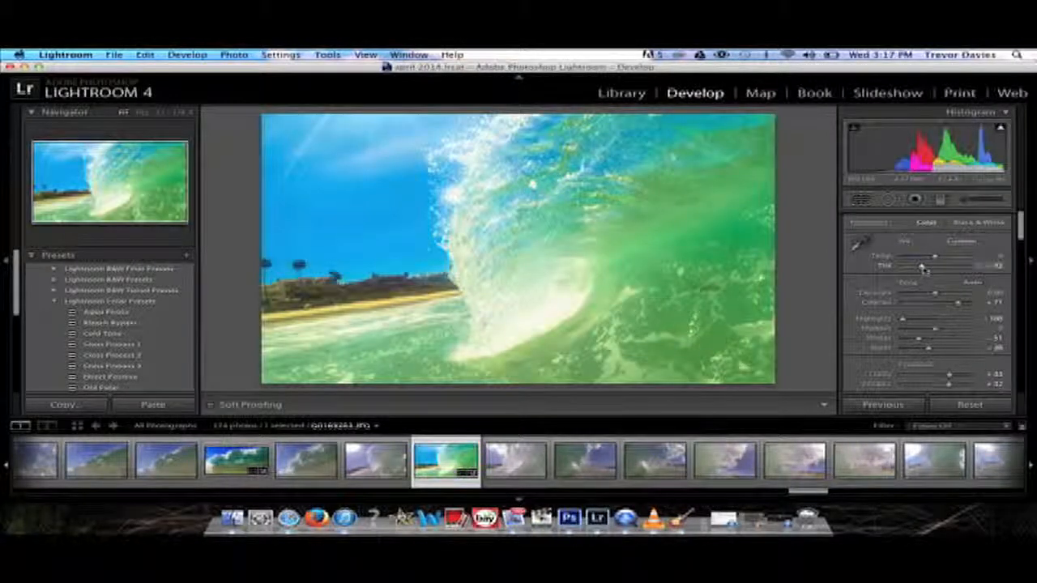
Set the curling wave photo's white balance to Temp -2 and Tint -4, and raise Vibrance to about +56.
{"action": "left_click_drag", "start_coordinate": [924, 268], "coordinate": [935, 268]}
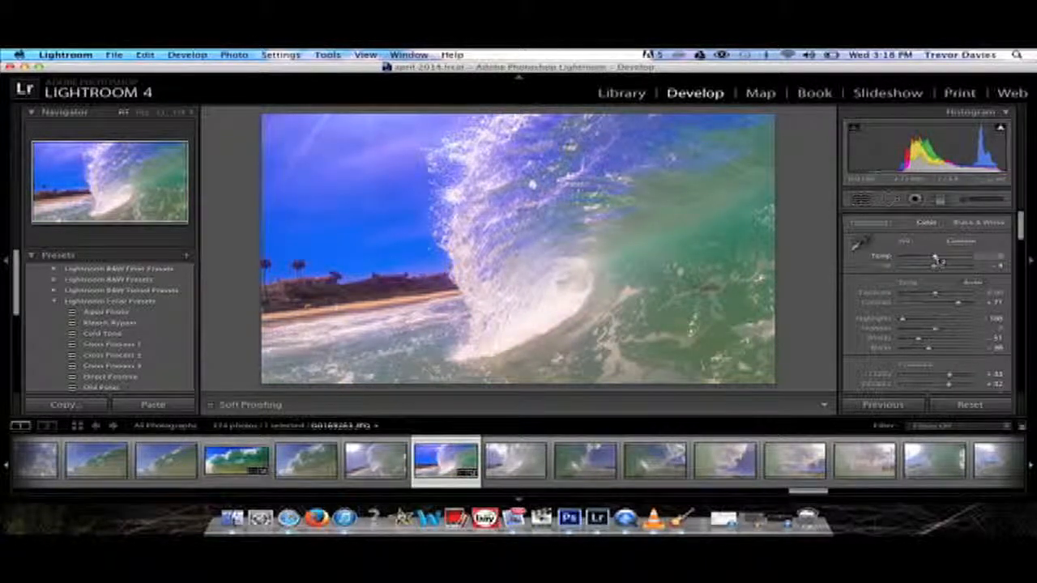
{"action": "left_click_drag", "start_coordinate": [936, 258], "coordinate": [936, 258]}
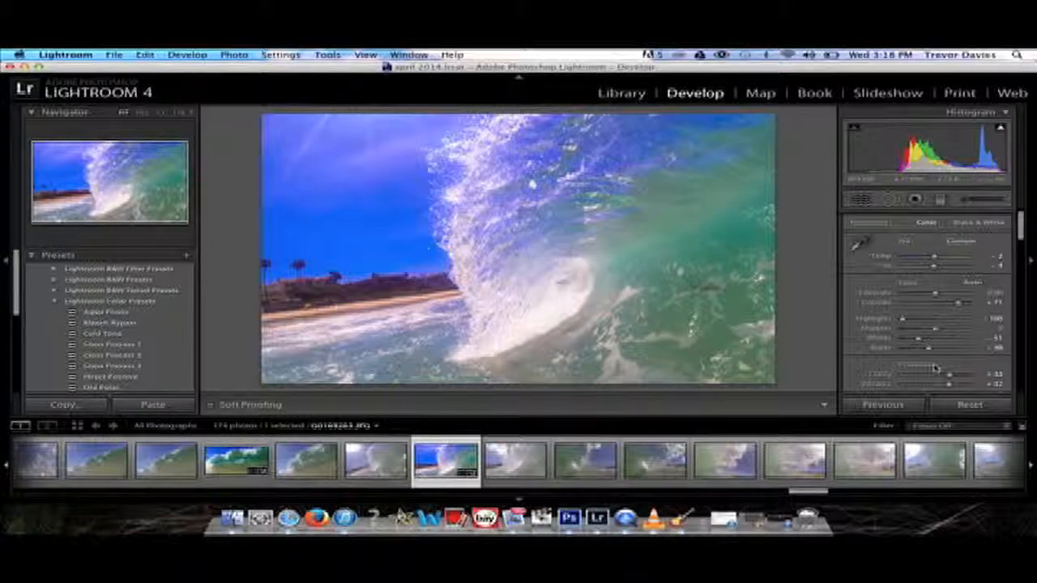
{"action": "scroll", "coordinate": [935, 369], "scroll_direction": "down", "scroll_amount": 1}
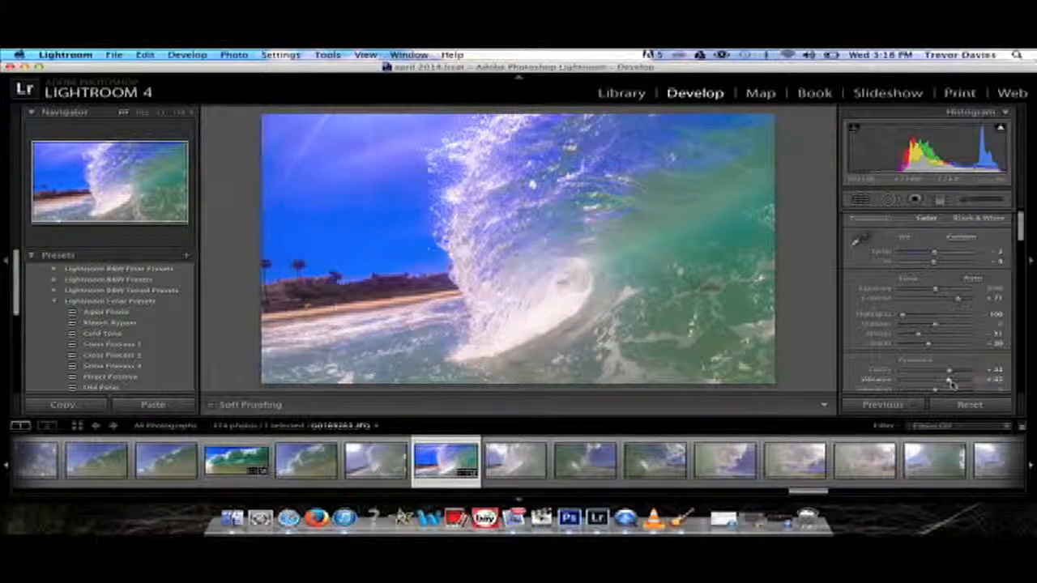
{"action": "mouse_move", "coordinate": [950, 381]}
{"action": "left_mouse_down"}
{"action": "mouse_move", "coordinate": [978, 381]}
{"action": "mouse_move", "coordinate": [958, 382]}
{"action": "left_mouse_up"}
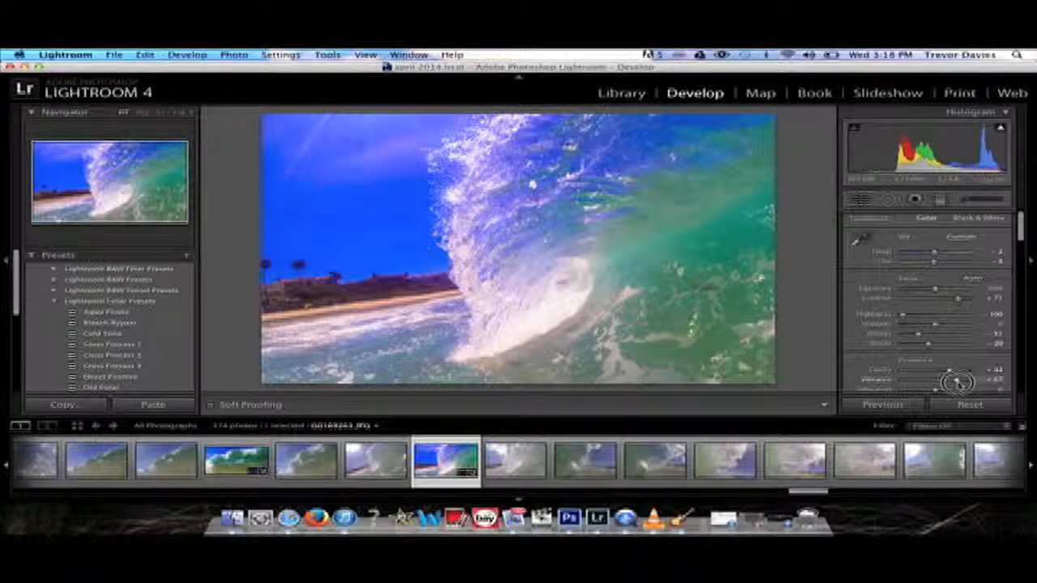
{"action": "left_click_drag", "start_coordinate": [957, 382], "coordinate": [953, 383]}
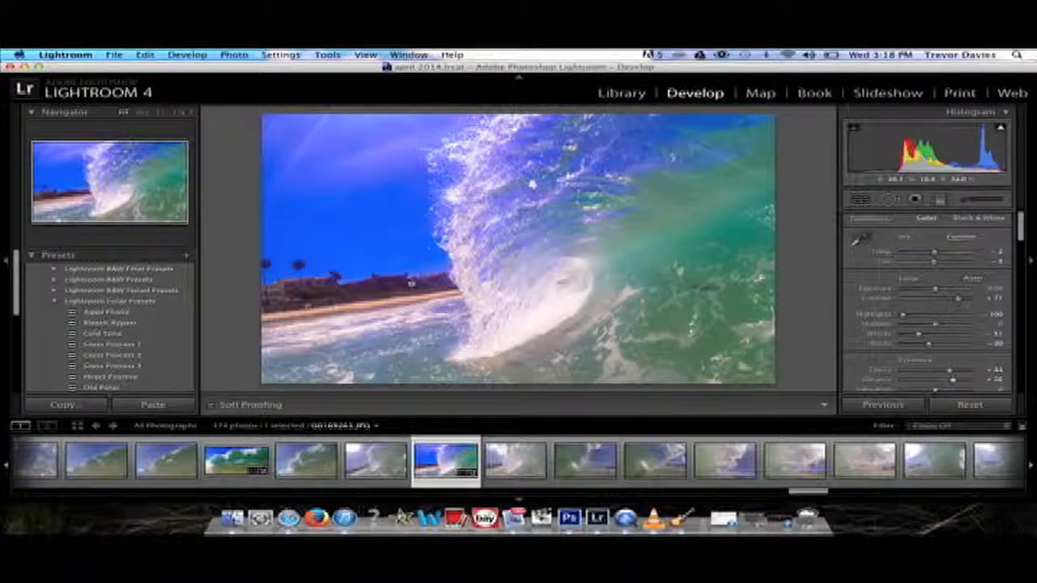
Brighten the dark hillside behind the beach by setting the curling wave photo's Shadows to +51.
{"action": "left_click", "coordinate": [384, 287]}
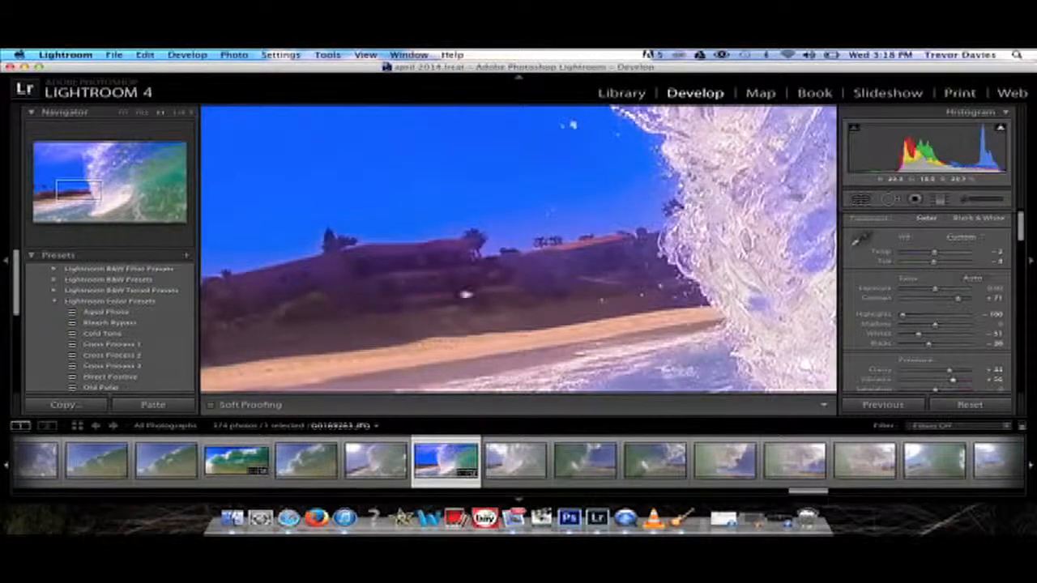
{"action": "left_click", "coordinate": [72, 188]}
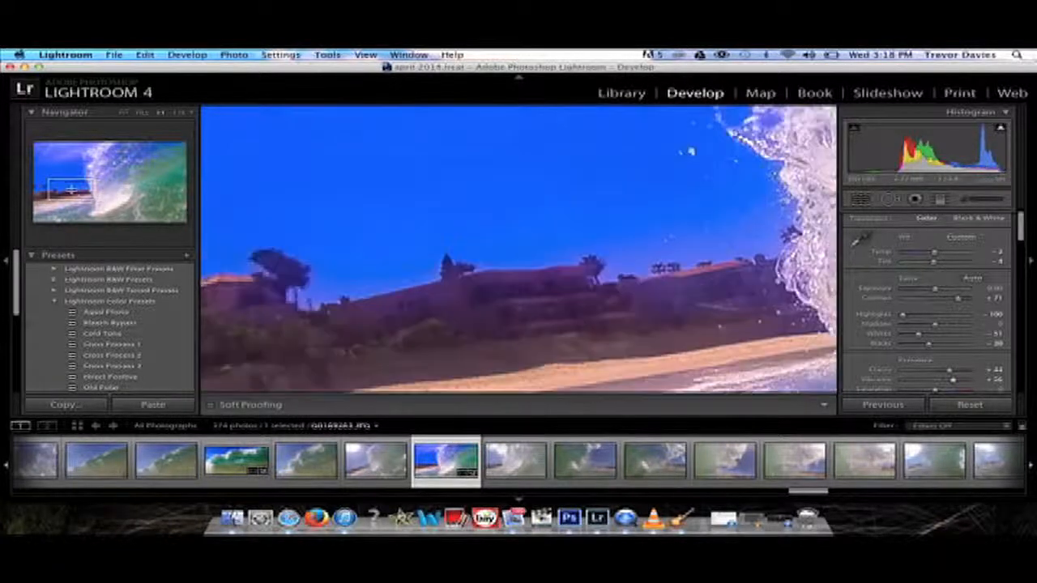
{"action": "left_click", "coordinate": [549, 292]}
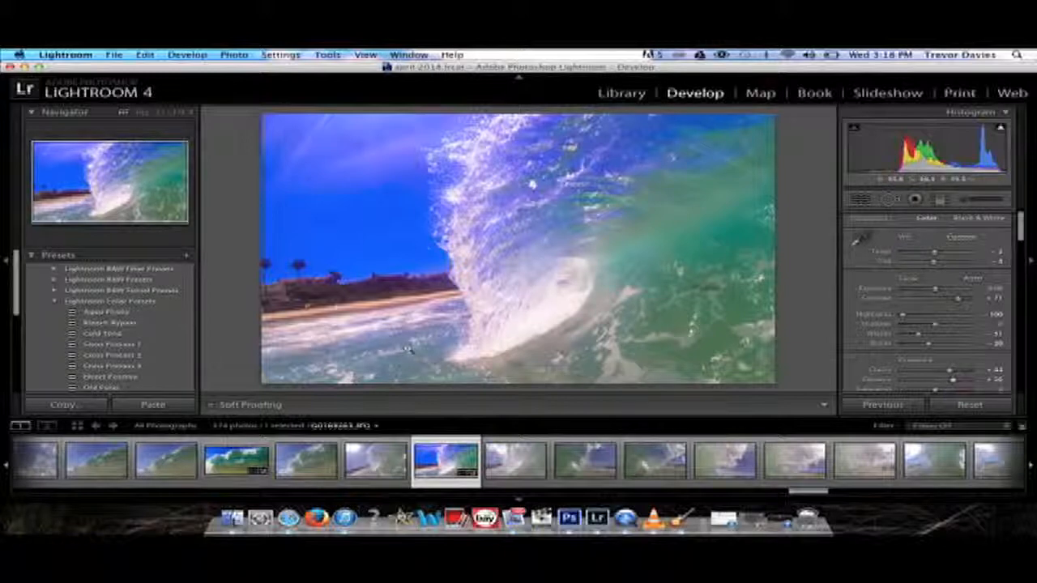
{"action": "left_click_drag", "start_coordinate": [936, 327], "coordinate": [973, 324]}
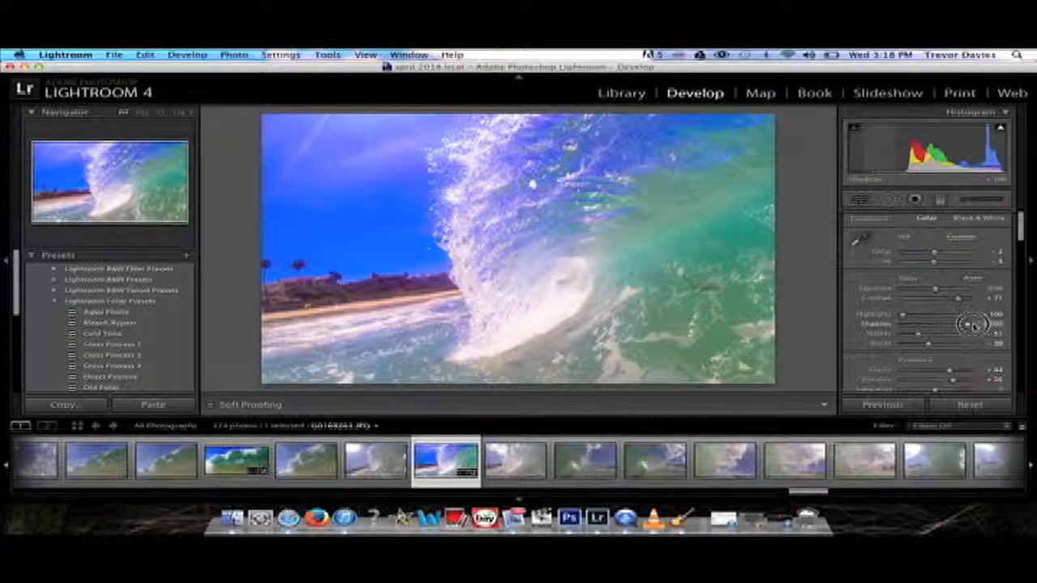
{"action": "left_click_drag", "start_coordinate": [974, 325], "coordinate": [950, 323]}
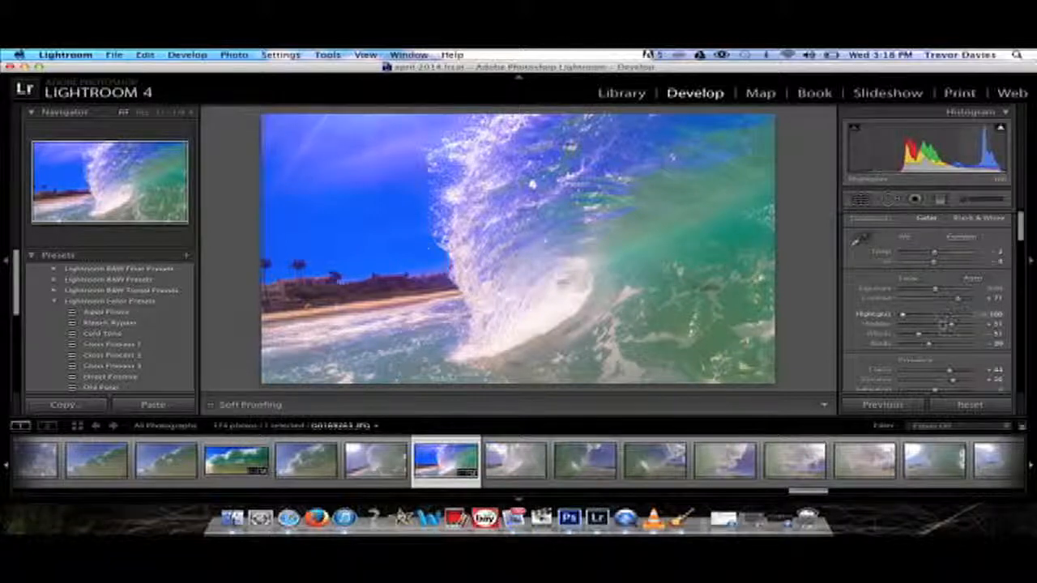
Brush an Exposure adjustment of about 0.9 over the dark hillside beside the wave with the Adjustment Brush.
{"action": "left_click", "coordinate": [985, 199]}
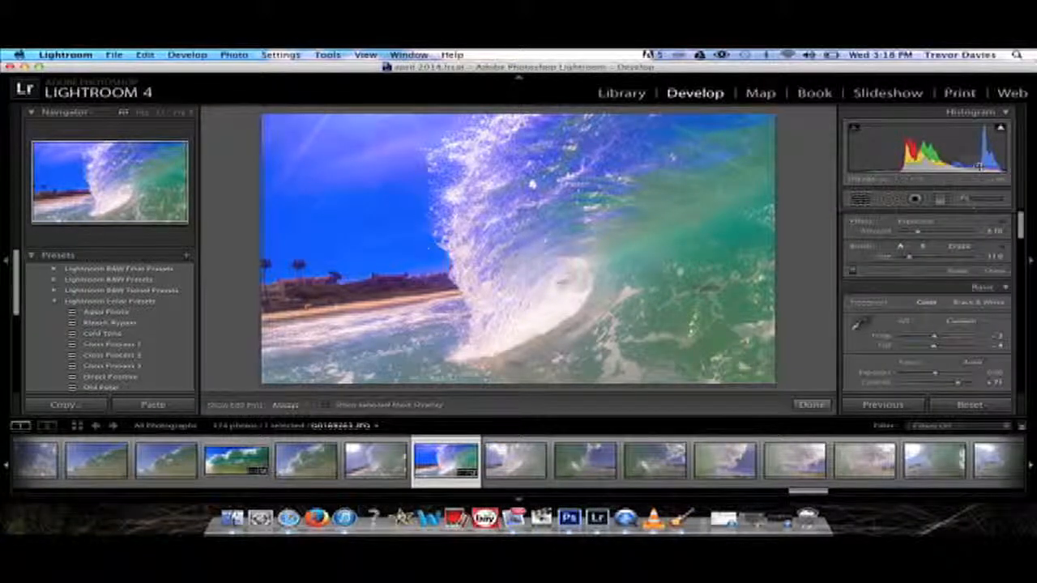
{"action": "mouse_move", "coordinate": [924, 236]}
{"action": "left_mouse_down"}
{"action": "mouse_move", "coordinate": [916, 233]}
{"action": "mouse_move", "coordinate": [943, 233]}
{"action": "left_mouse_up"}
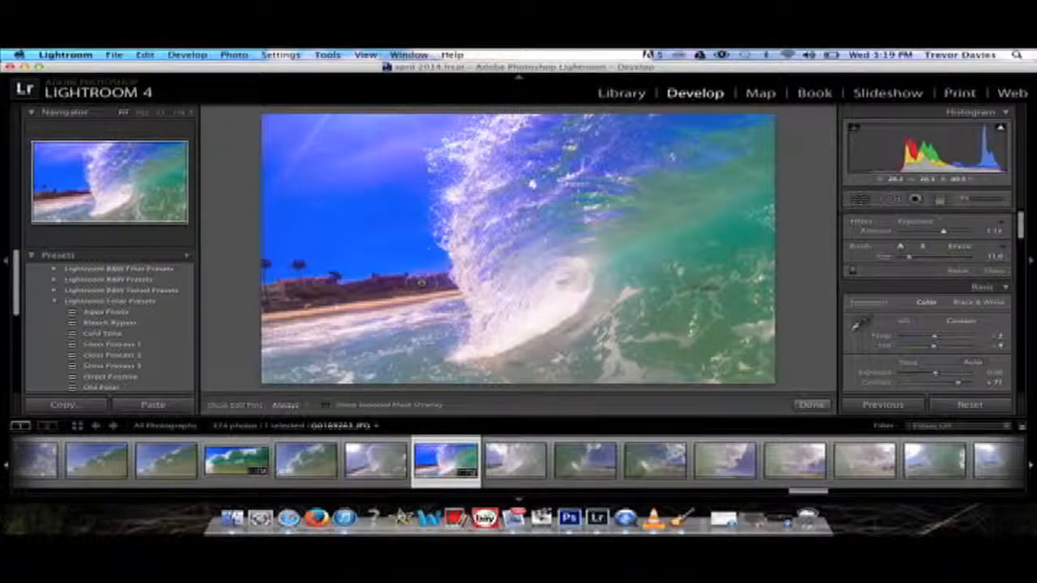
{"action": "mouse_move", "coordinate": [421, 282]}
{"action": "left_mouse_down"}
{"action": "mouse_move", "coordinate": [258, 285]}
{"action": "mouse_move", "coordinate": [433, 285]}
{"action": "left_mouse_up"}
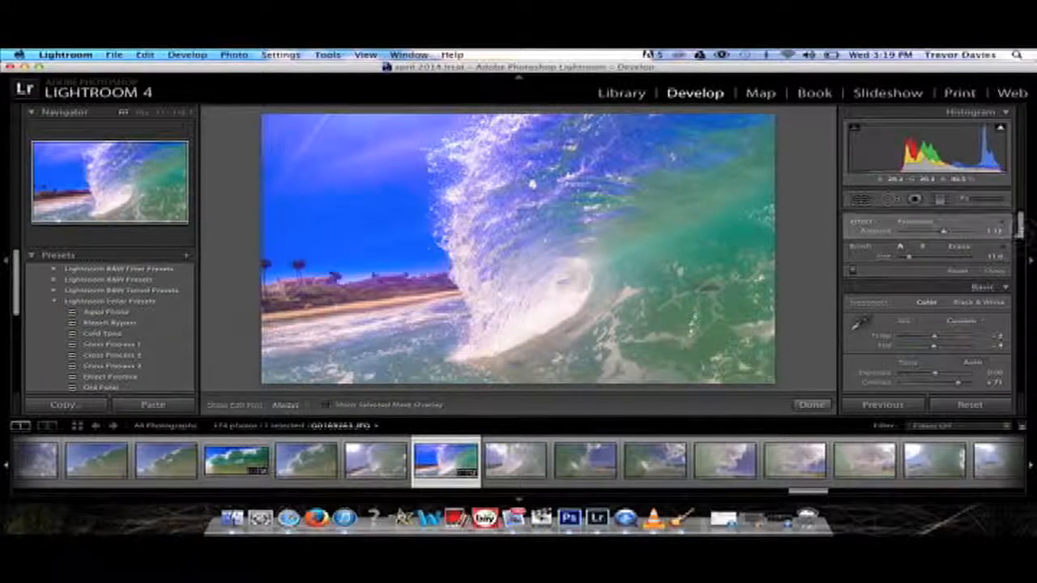
{"action": "left_click_drag", "start_coordinate": [946, 234], "coordinate": [938, 233]}
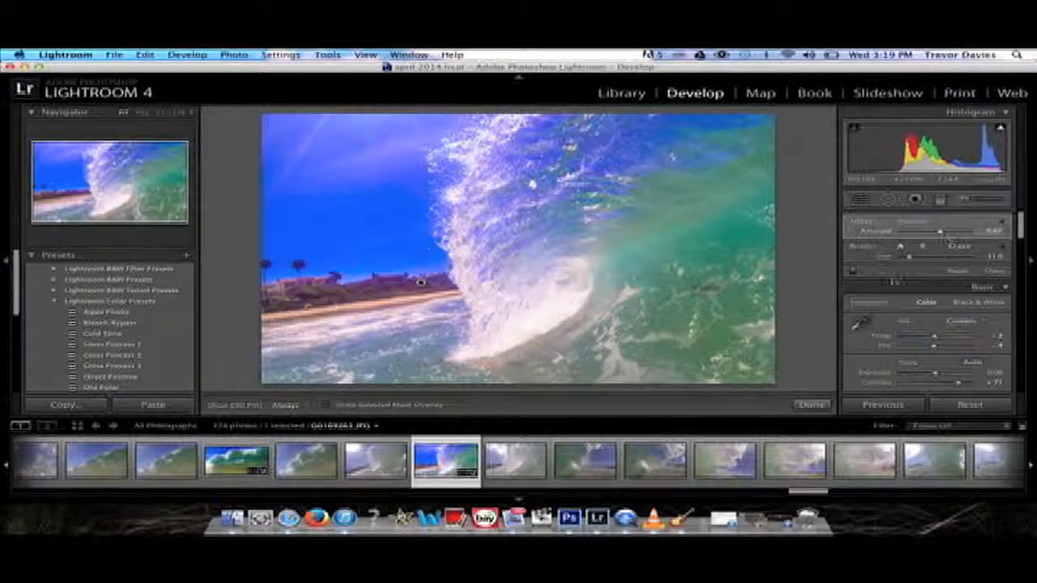
{"action": "left_click", "coordinate": [813, 406]}
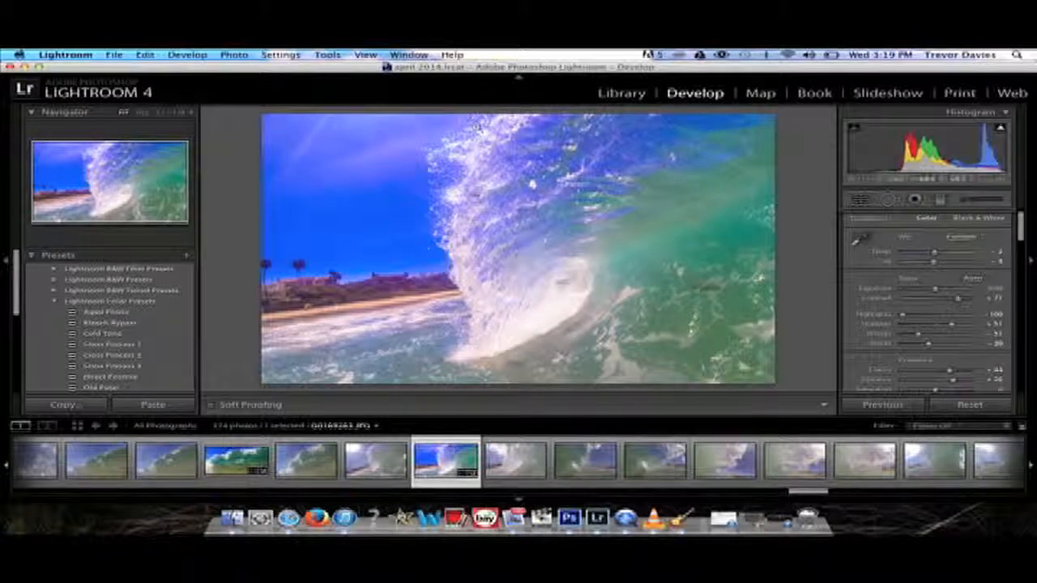
Export the curling wave photo with the previous export settings and minimize the Lightroom window.
{"action": "left_click", "coordinate": [111, 55]}
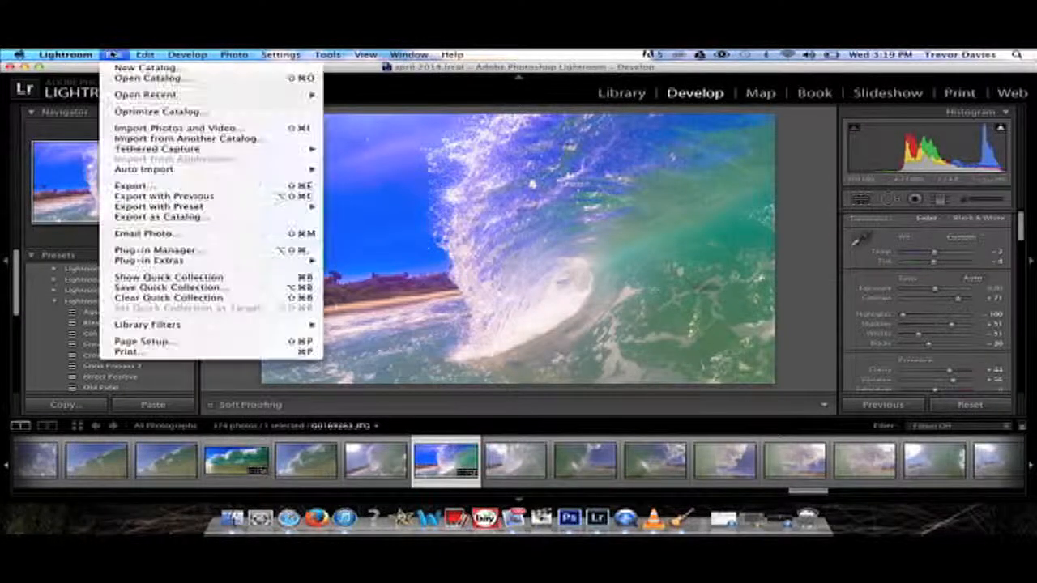
{"action": "left_click", "coordinate": [204, 198]}
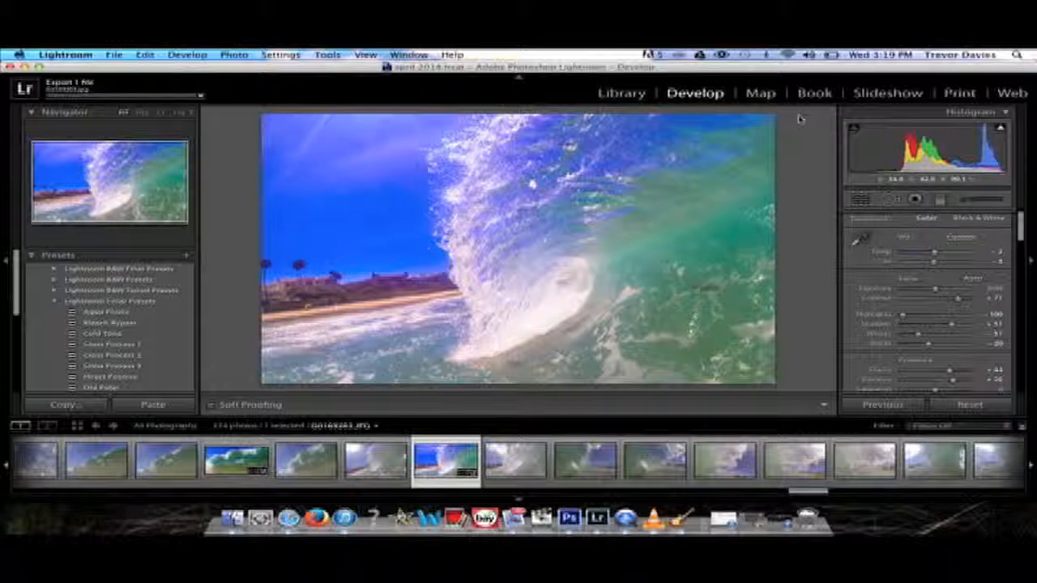
{"action": "left_click", "coordinate": [24, 66]}
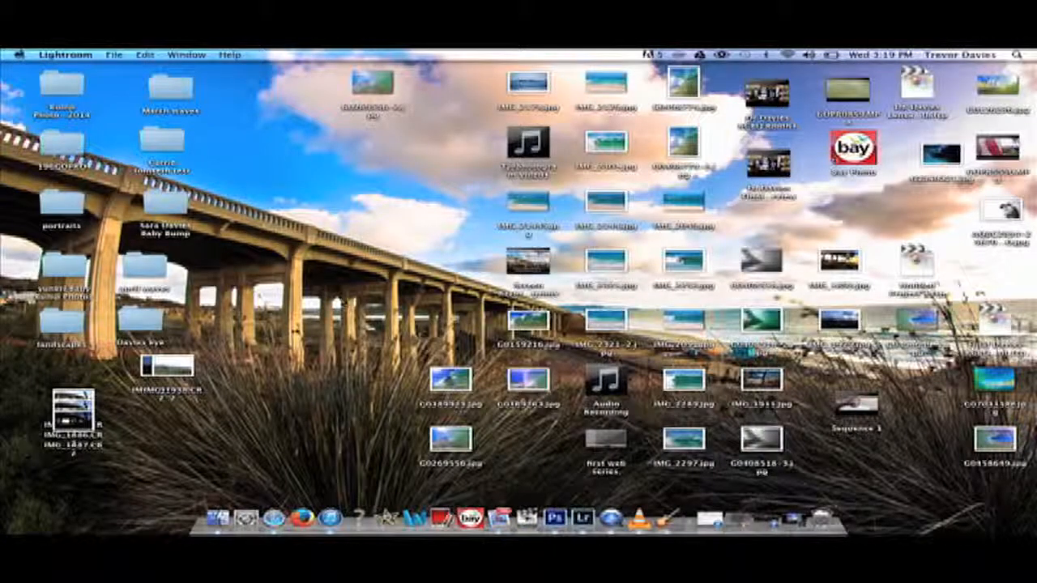
Open the exported G0159216.jpg and G0169263.jpg from the desktop, check their edits and watermarks, and close both.
{"action": "left_click", "coordinate": [527, 323]}
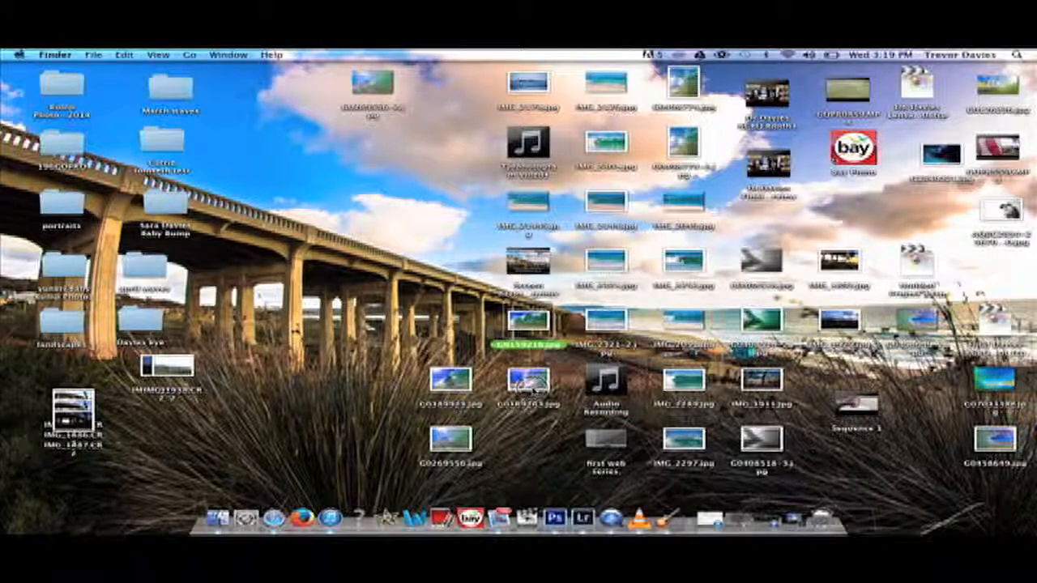
{"action": "left_click", "coordinate": [531, 381]}
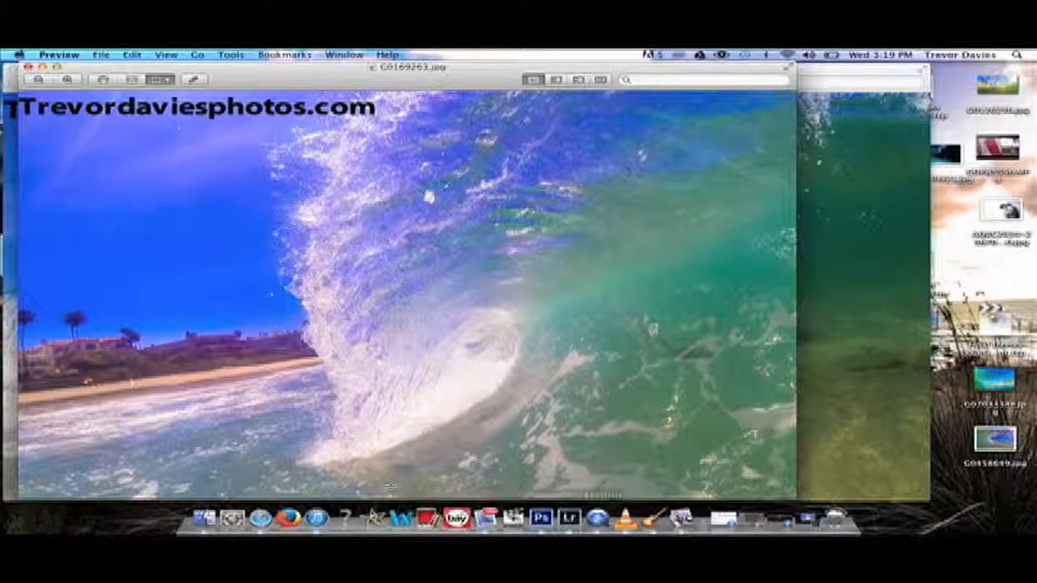
{"action": "left_click", "coordinate": [27, 66]}
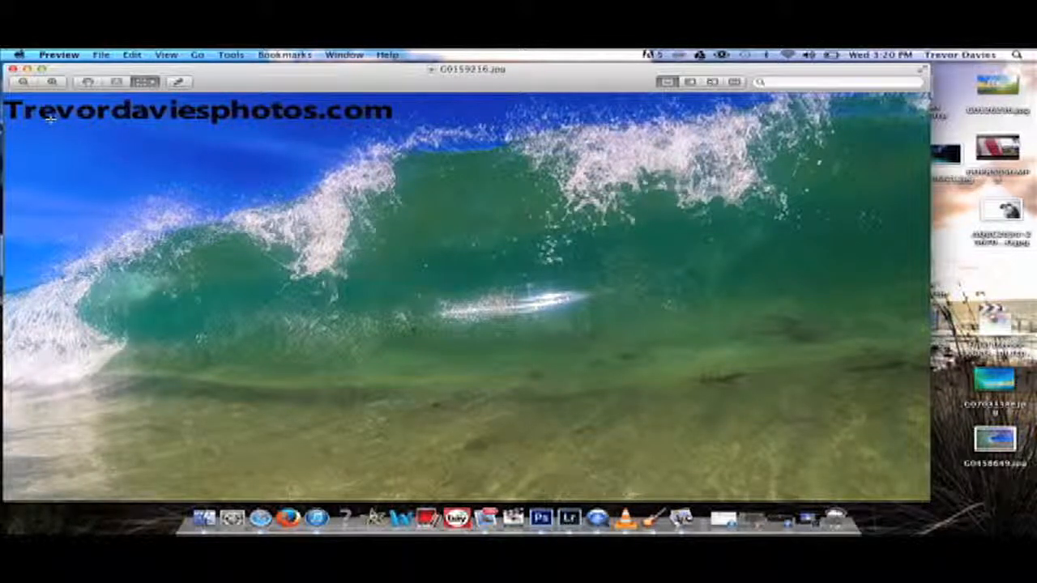
{"action": "left_click", "coordinate": [13, 69]}
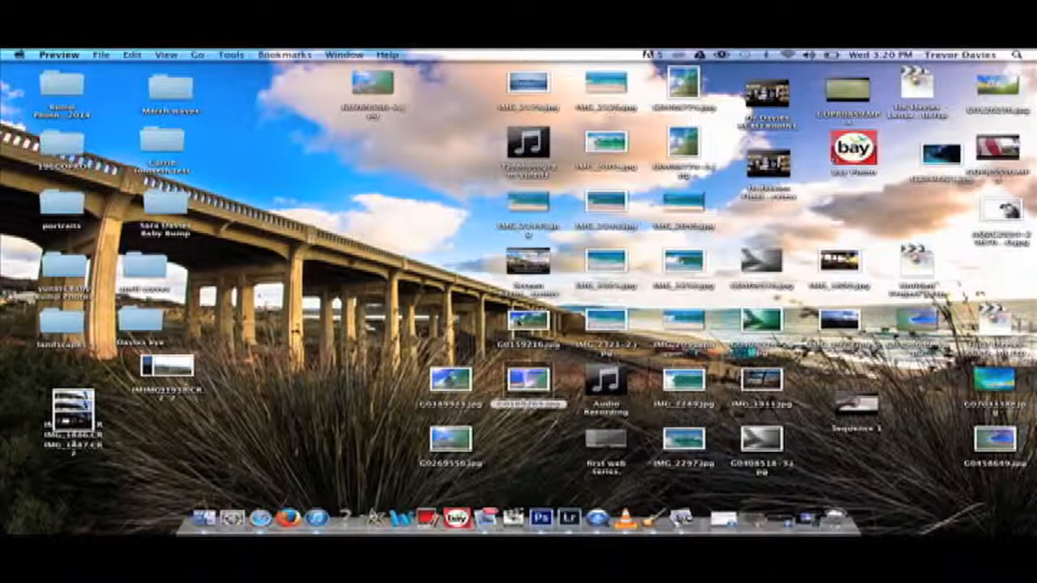
Open G0169263.jpg from the desktop in Photoshop and heal a mark on the green wave face with the Spot Healing Brush.
{"action": "left_click_drag", "start_coordinate": [512, 383], "coordinate": [542, 516]}
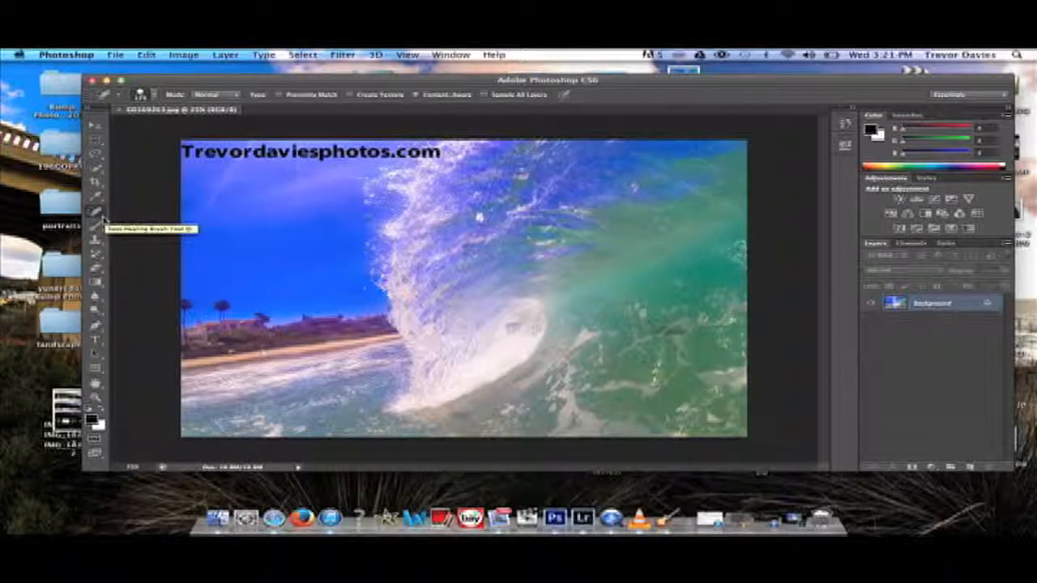
{"action": "right_click", "coordinate": [103, 217]}
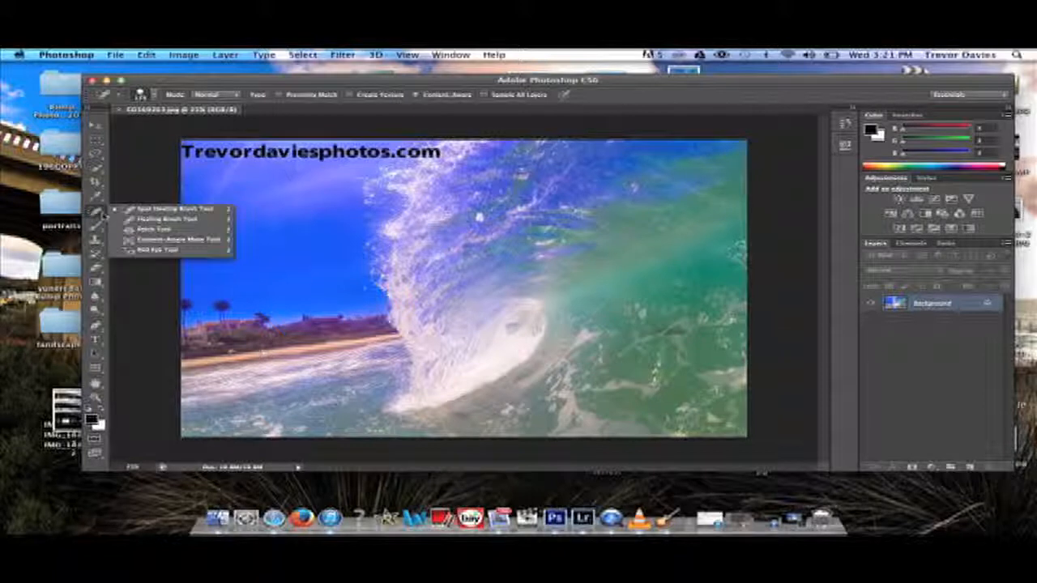
{"action": "left_click", "coordinate": [150, 210]}
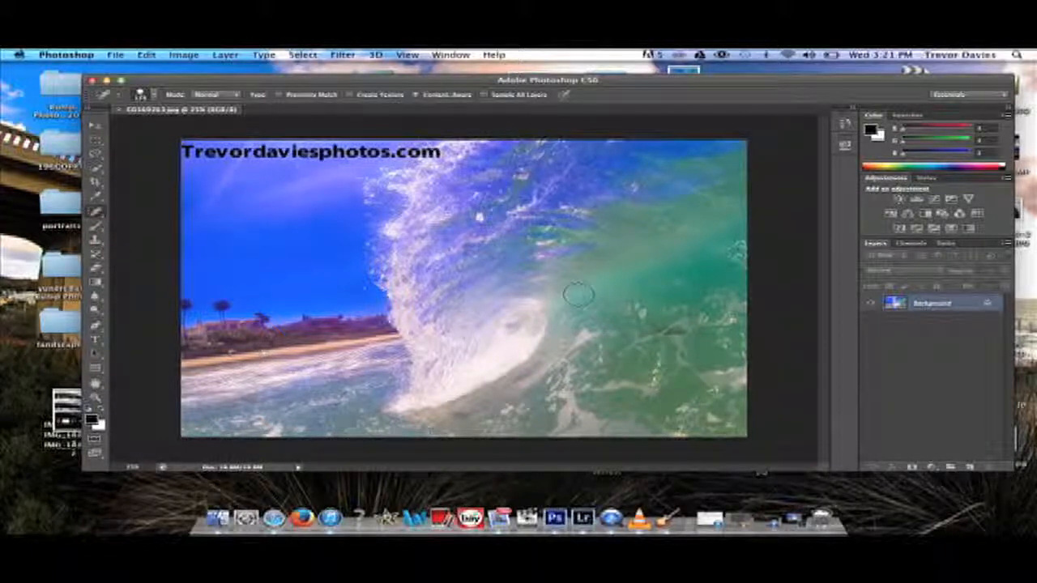
{"action": "mouse_move", "coordinate": [656, 322]}
{"action": "left_mouse_down"}
{"action": "mouse_move", "coordinate": [685, 327]}
{"action": "mouse_move", "coordinate": [678, 332]}
{"action": "left_mouse_up"}
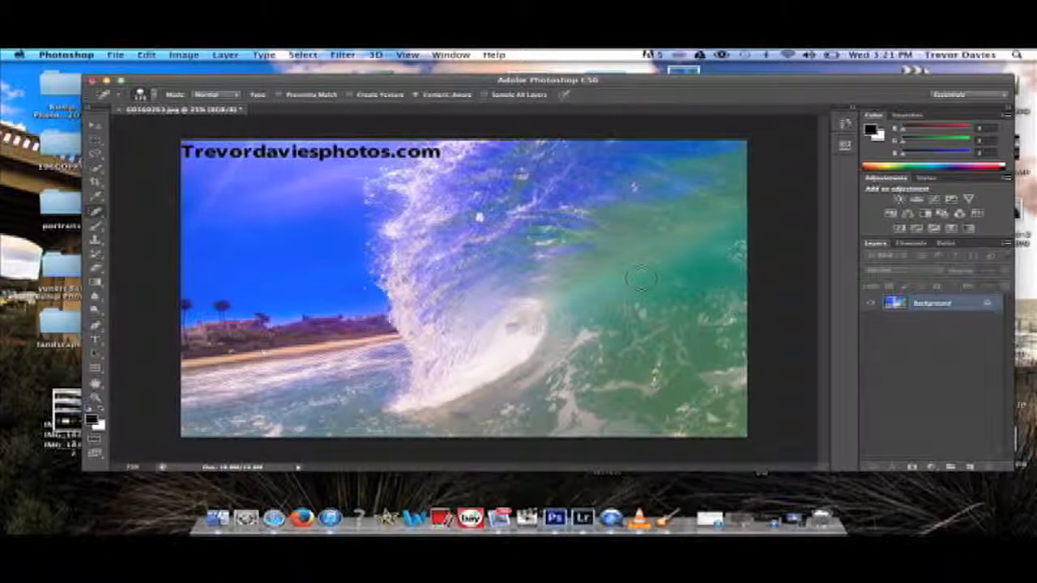
Heal the marks across the green wave face and along the photo's upper right edge with a smaller Spot Healing Brush.
{"action": "key", "text": "bracketleft"}
{"action": "key", "text": "bracketleft"}
{"action": "key", "text": "bracketleft"}
{"action": "left_click_drag", "start_coordinate": [645, 272], "coordinate": [640, 312]}
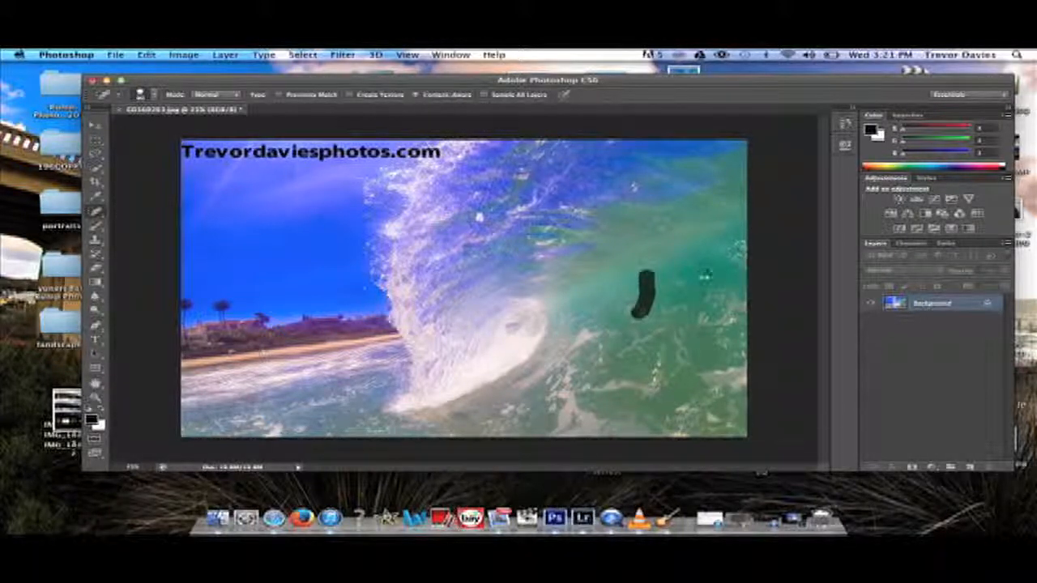
{"action": "left_click_drag", "start_coordinate": [703, 274], "coordinate": [696, 350]}
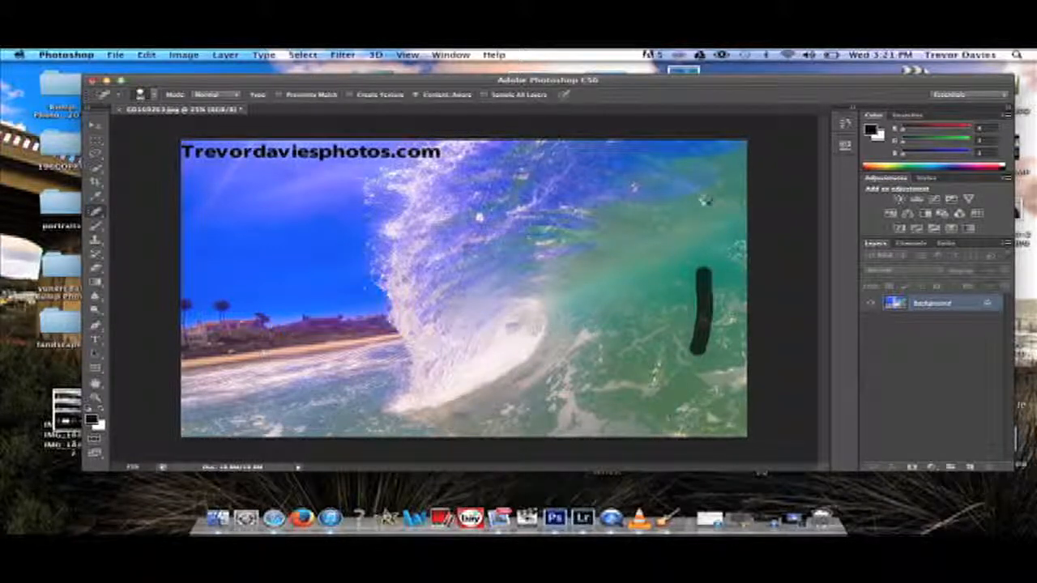
{"action": "left_click_drag", "start_coordinate": [695, 198], "coordinate": [748, 190]}
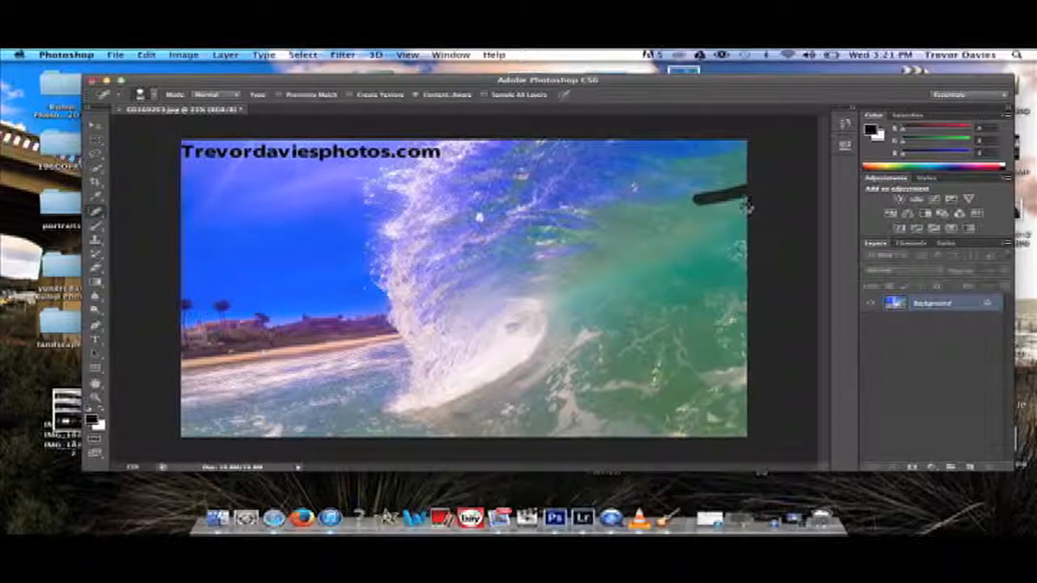
{"action": "left_click_drag", "start_coordinate": [741, 197], "coordinate": [737, 209]}
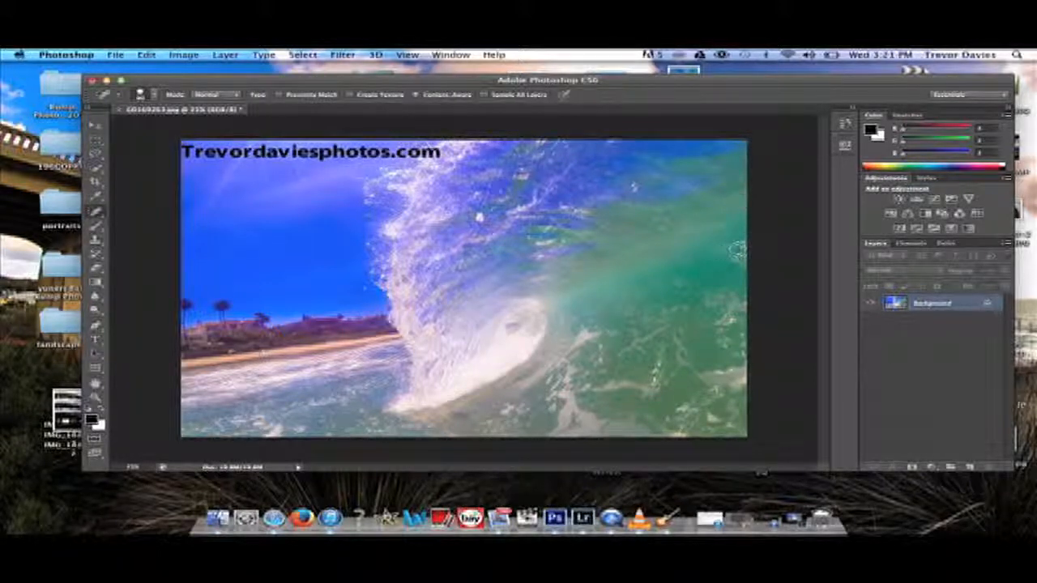
Heal the small remaining spots on the wave face and along the beach beneath the hillside houses.
{"action": "left_click", "coordinate": [737, 249]}
{"action": "left_click", "coordinate": [621, 197]}
{"action": "left_click", "coordinate": [260, 353]}
{"action": "left_click", "coordinate": [235, 354]}
{"action": "left_click", "coordinate": [235, 354]}
{"action": "left_click", "coordinate": [234, 354]}
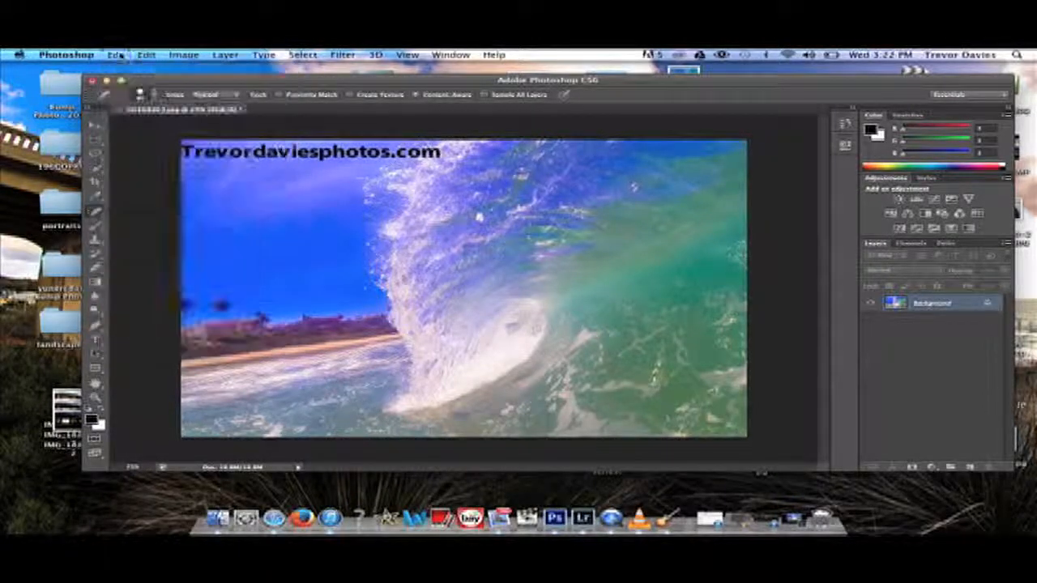
Save the retouched photo to the desktop as a new JPEG named G01692634.jpg at maximum quality 12, and close the document window.
{"action": "left_click", "coordinate": [119, 55]}
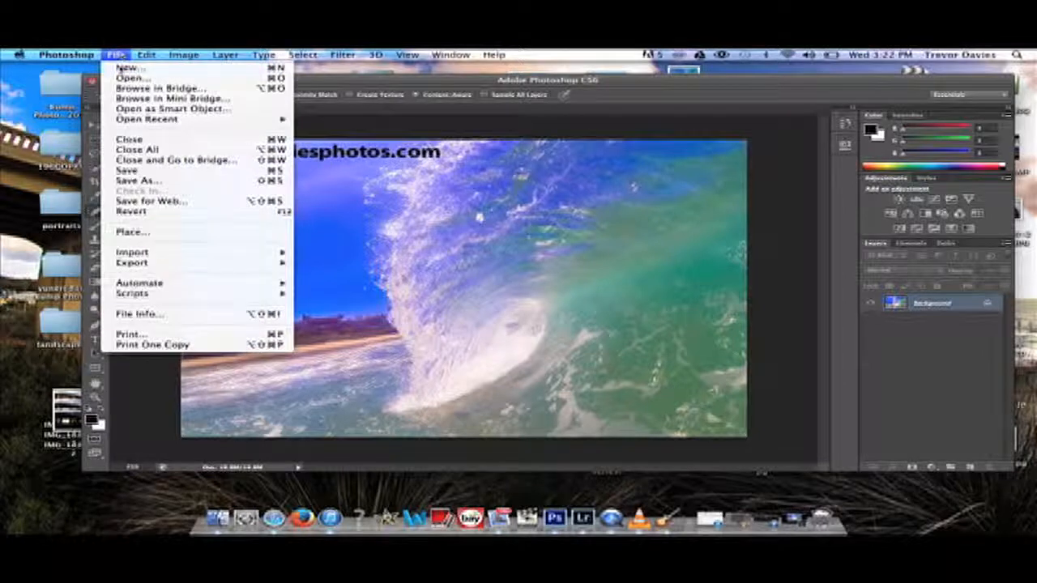
{"action": "left_click", "coordinate": [157, 181]}
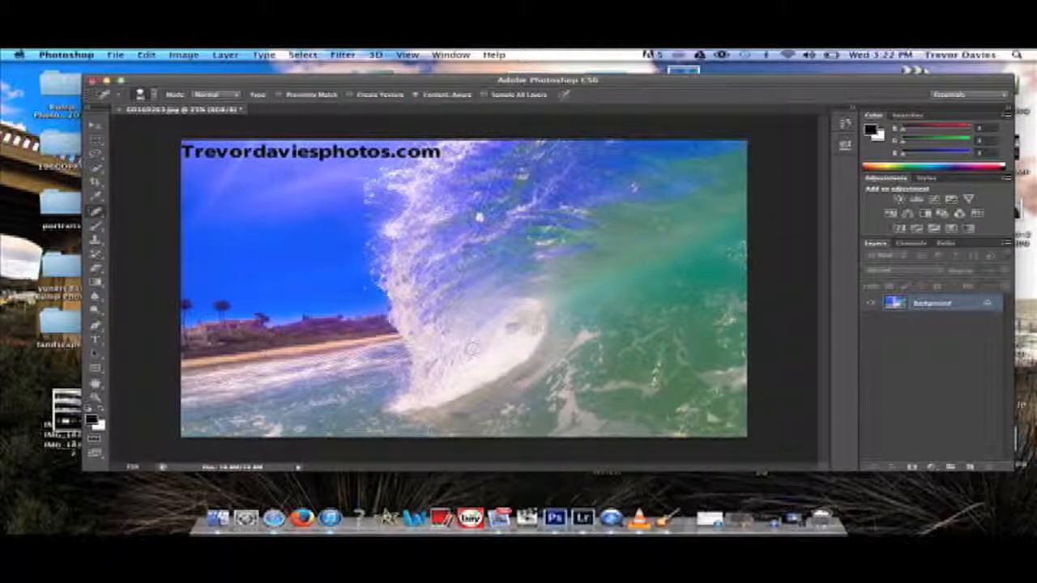
{"action": "key", "text": "super+shift+s"}
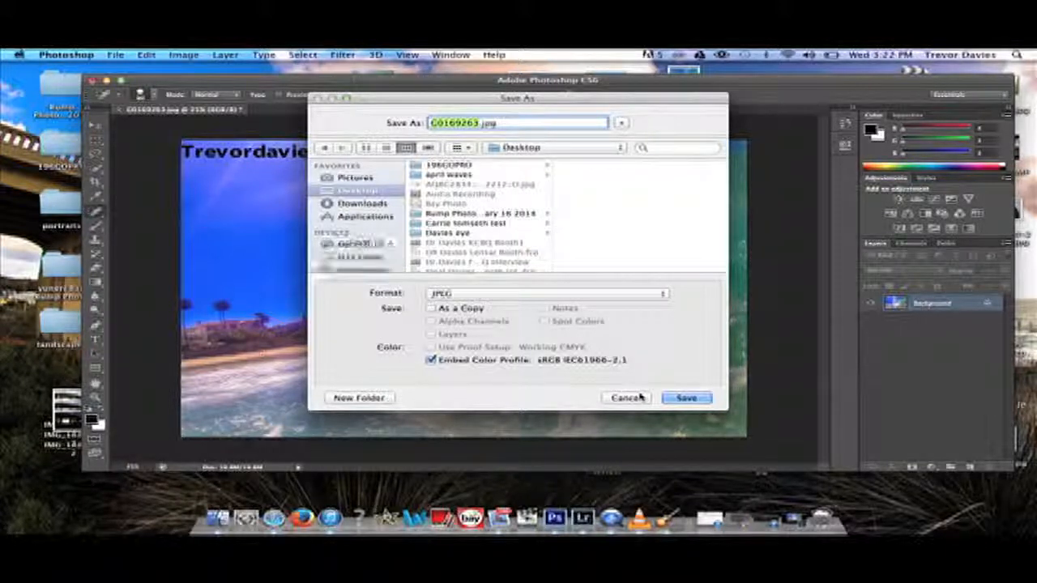
{"action": "left_click", "coordinate": [478, 123]}
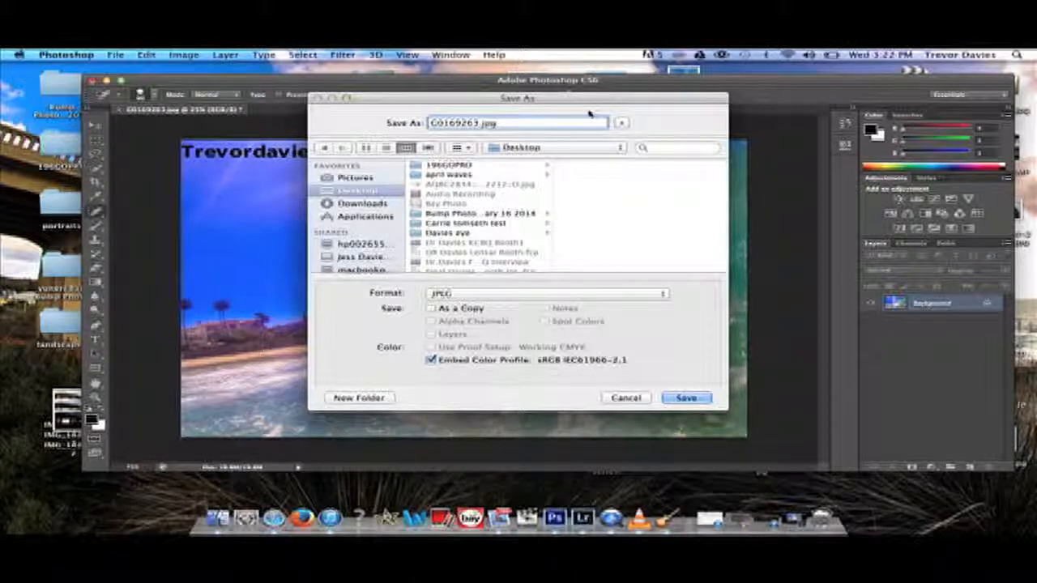
{"action": "type", "text": "4"}
{"action": "left_click", "coordinate": [691, 401]}
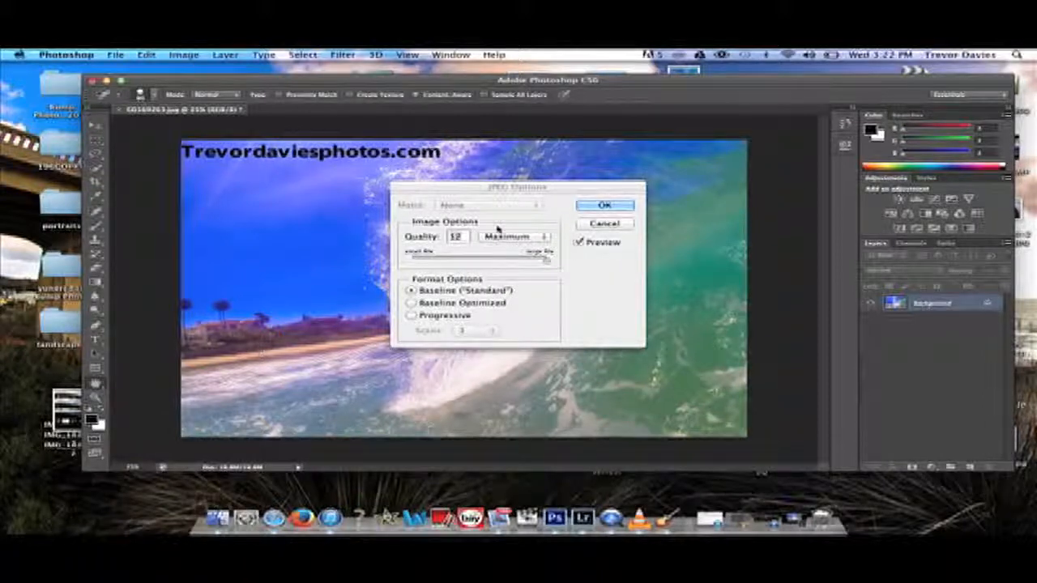
{"action": "left_click", "coordinate": [606, 206]}
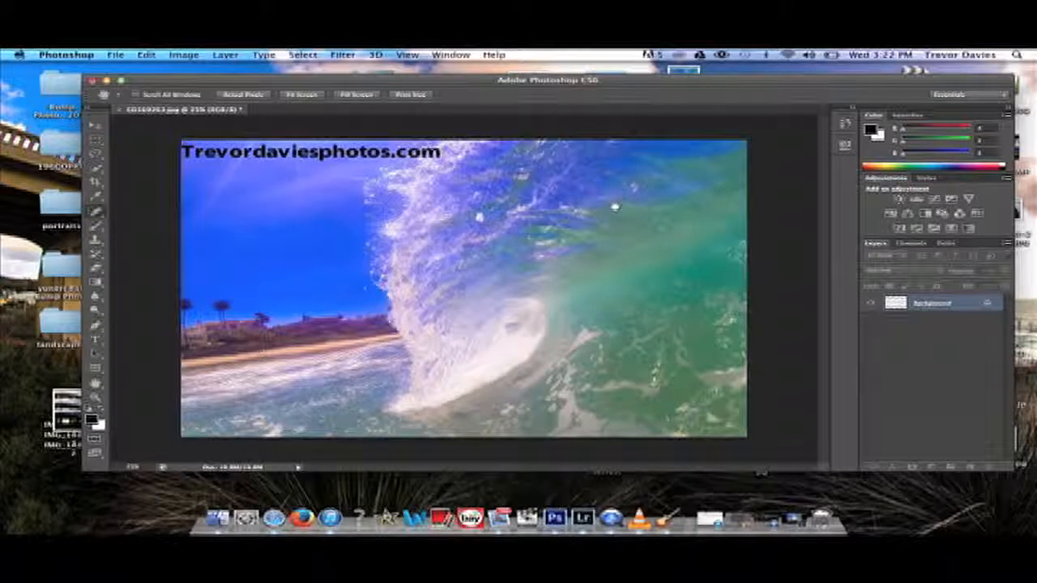
{"action": "key", "text": "j"}
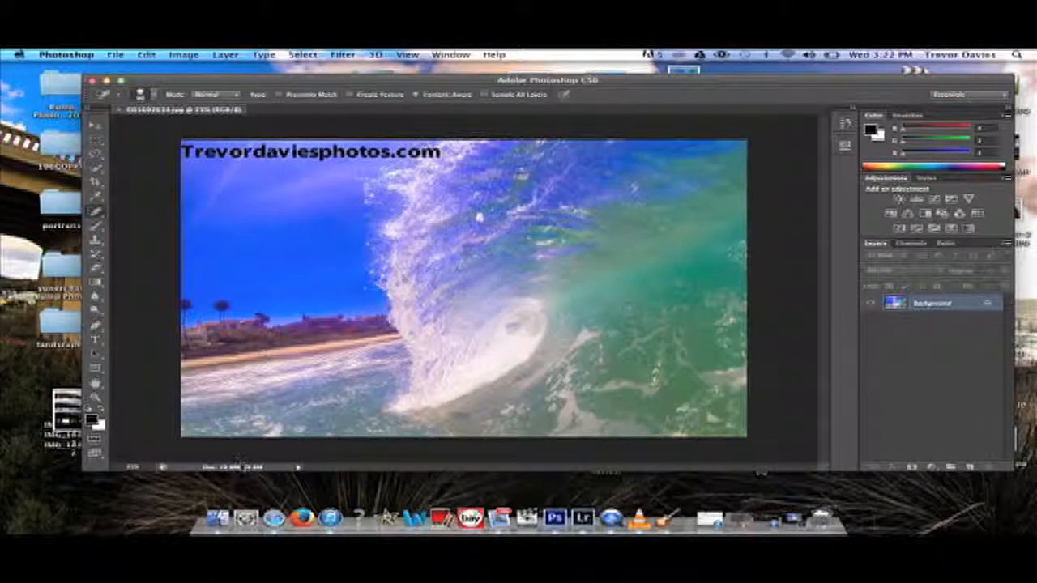
{"action": "left_click", "coordinate": [92, 80]}
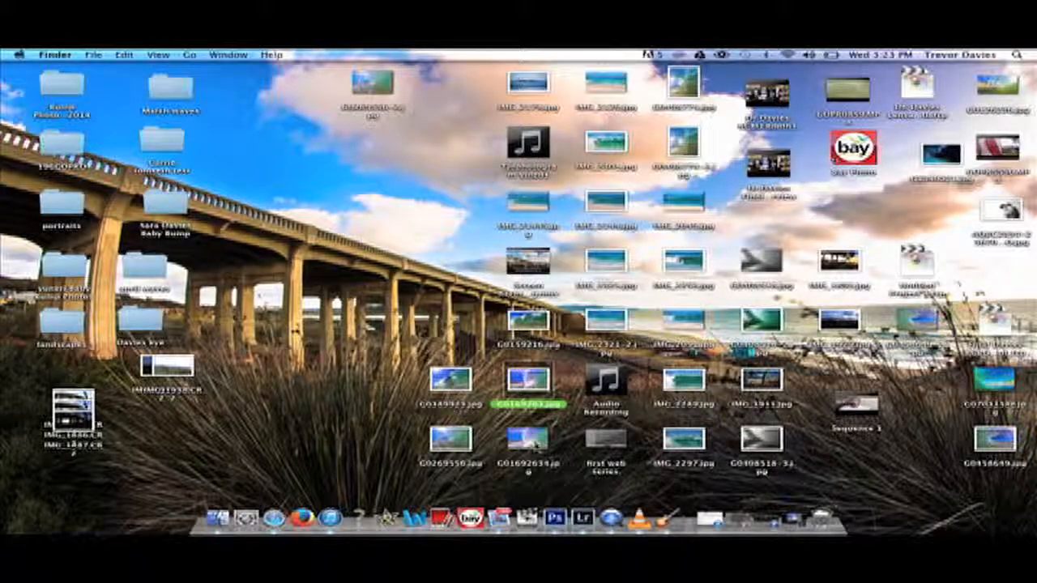
Open G01692634.jpg and G0169263.jpg from the desktop in Preview, shrink both windows and place them side by side for comparison.
{"action": "left_click", "coordinate": [537, 438]}
{"action": "double_click", "coordinate": [546, 383]}
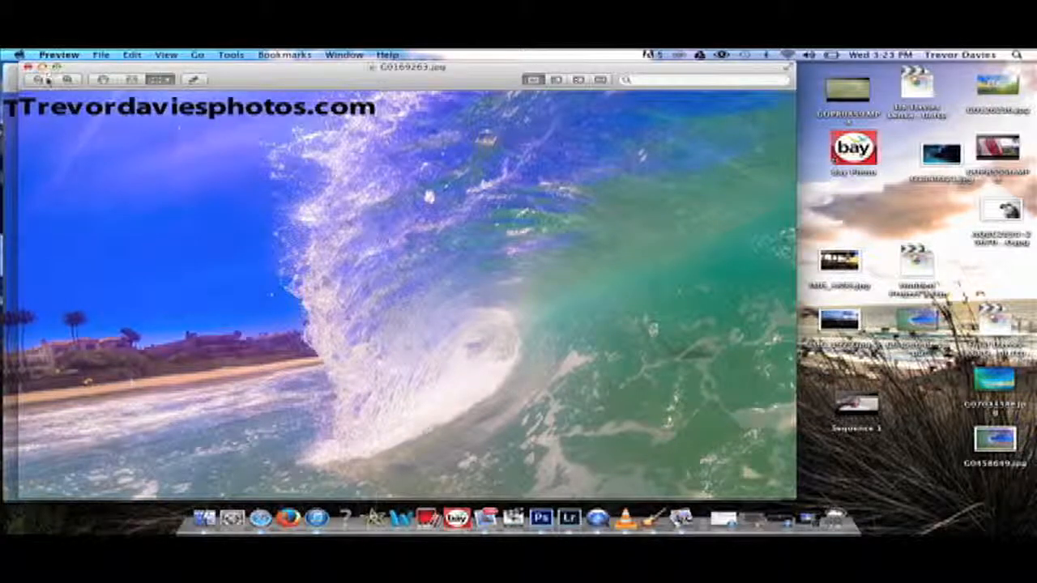
{"action": "left_click_drag", "start_coordinate": [19, 64], "coordinate": [255, 146]}
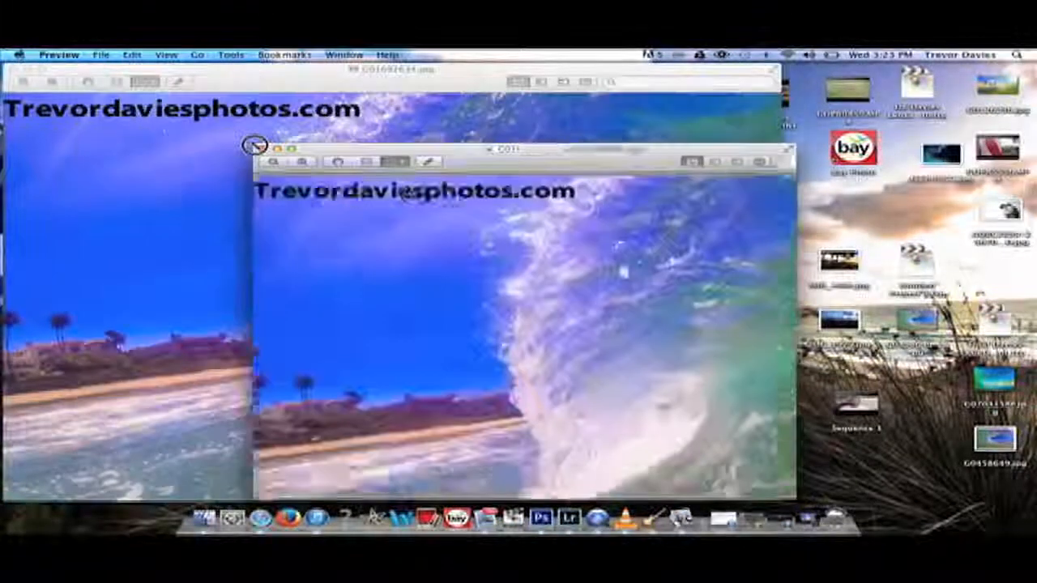
{"action": "left_click", "coordinate": [6, 68]}
{"action": "left_click_drag", "start_coordinate": [6, 68], "coordinate": [60, 111]}
{"action": "left_click_drag", "start_coordinate": [141, 142], "coordinate": [148, 146]}
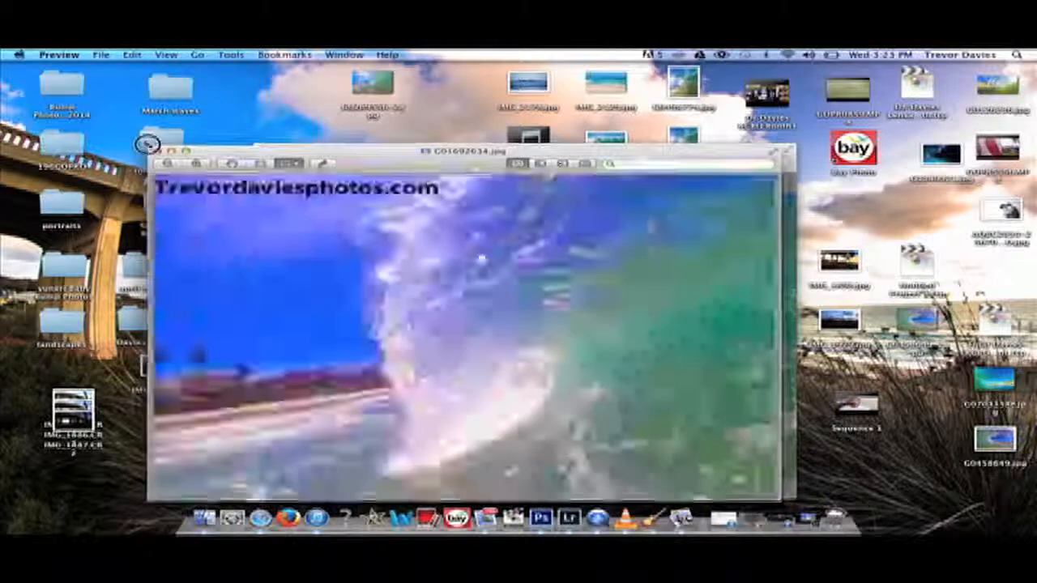
{"action": "left_click_drag", "start_coordinate": [363, 160], "coordinate": [212, 158]}
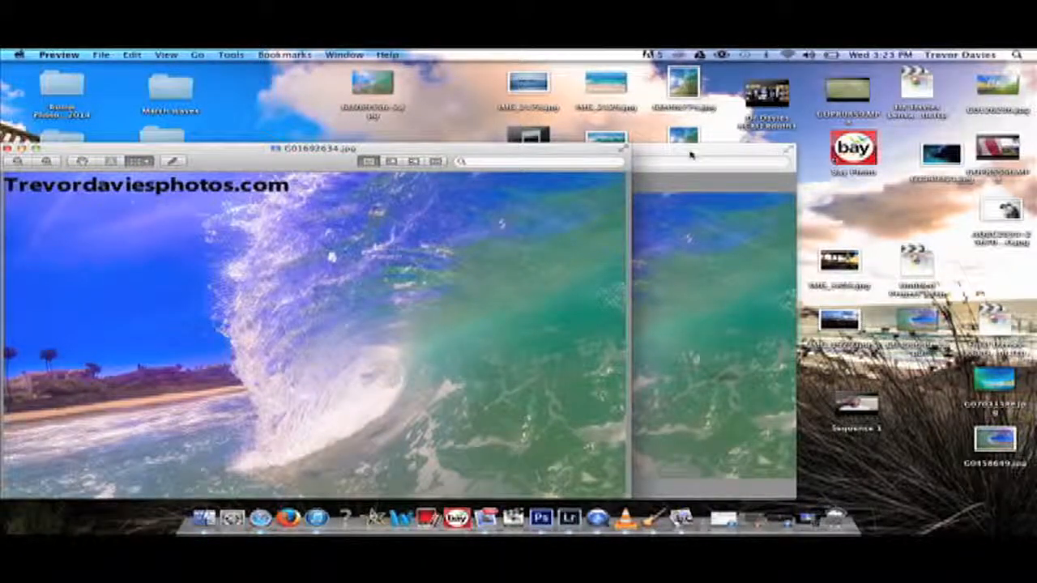
{"action": "left_click_drag", "start_coordinate": [689, 157], "coordinate": [938, 150]}
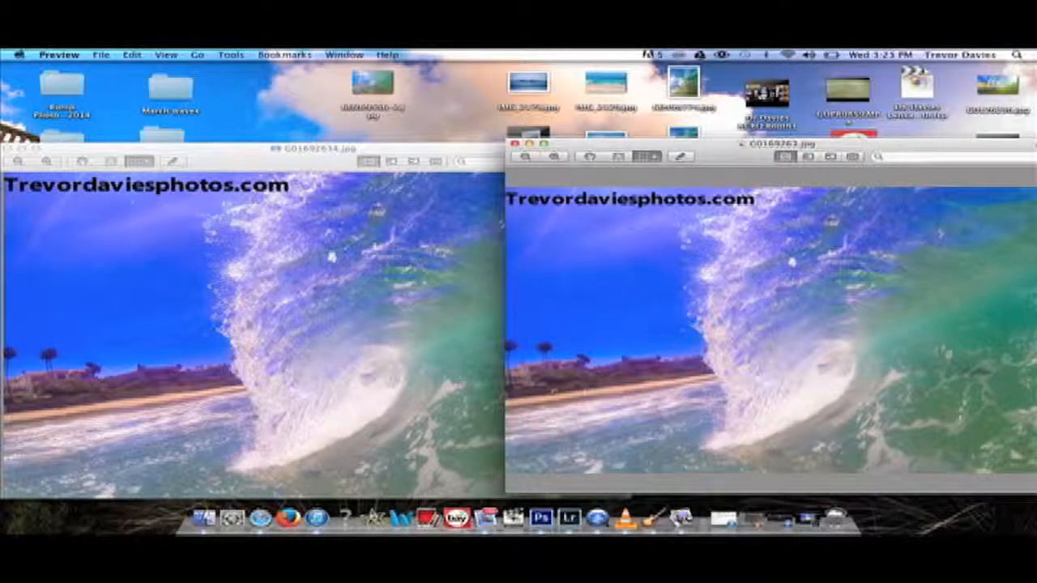